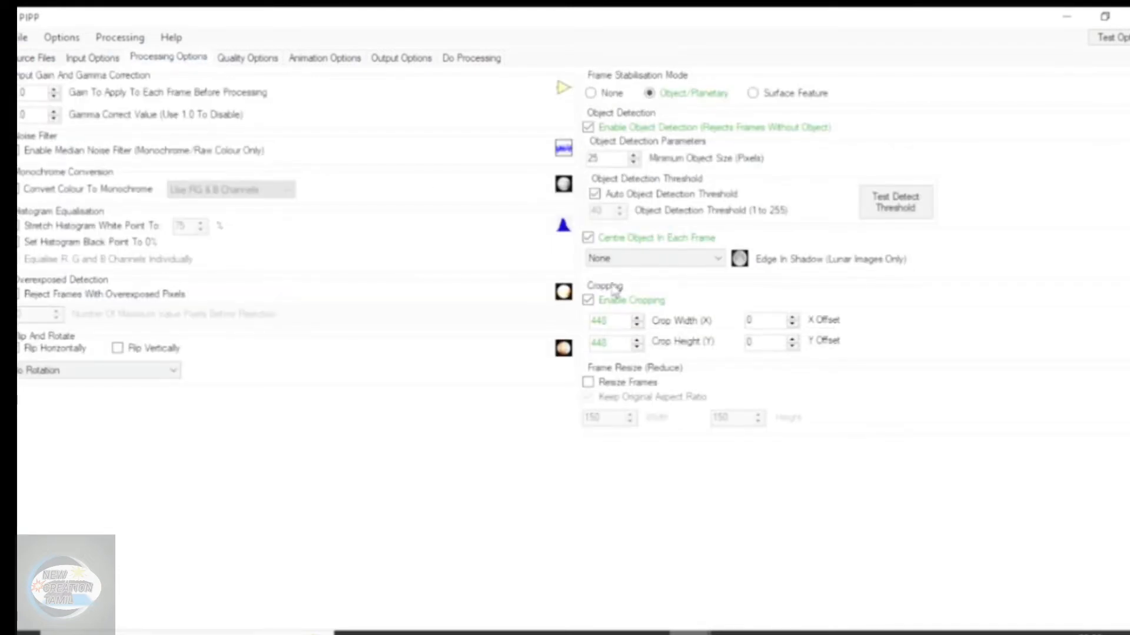
Preview the test output frame of the moon video and set the crop width to 1000 pixels.
left_click(1100, 39)
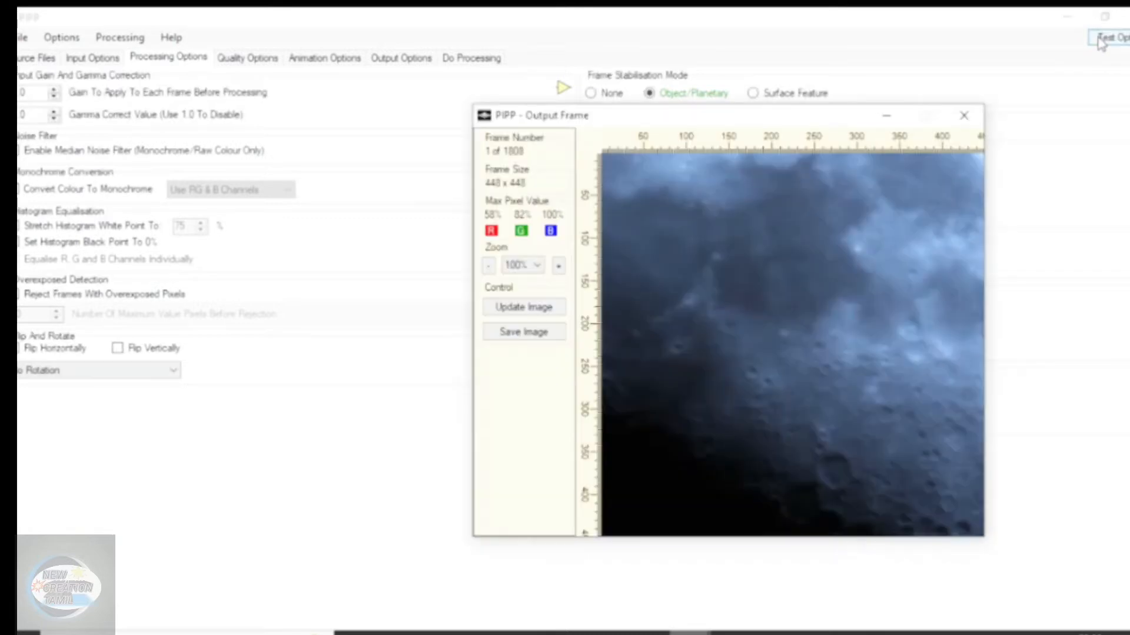
left_click(964, 116)
key("BackSpace")
type("1000")
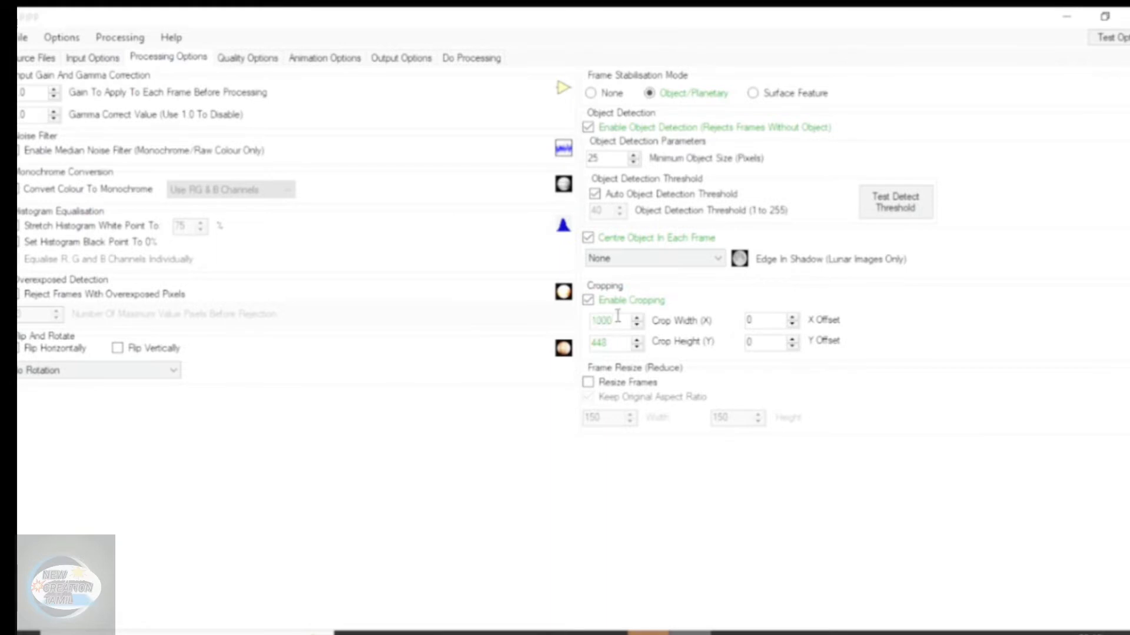
Choose AVI as the output format for the processed moon video.
left_click(317, 62)
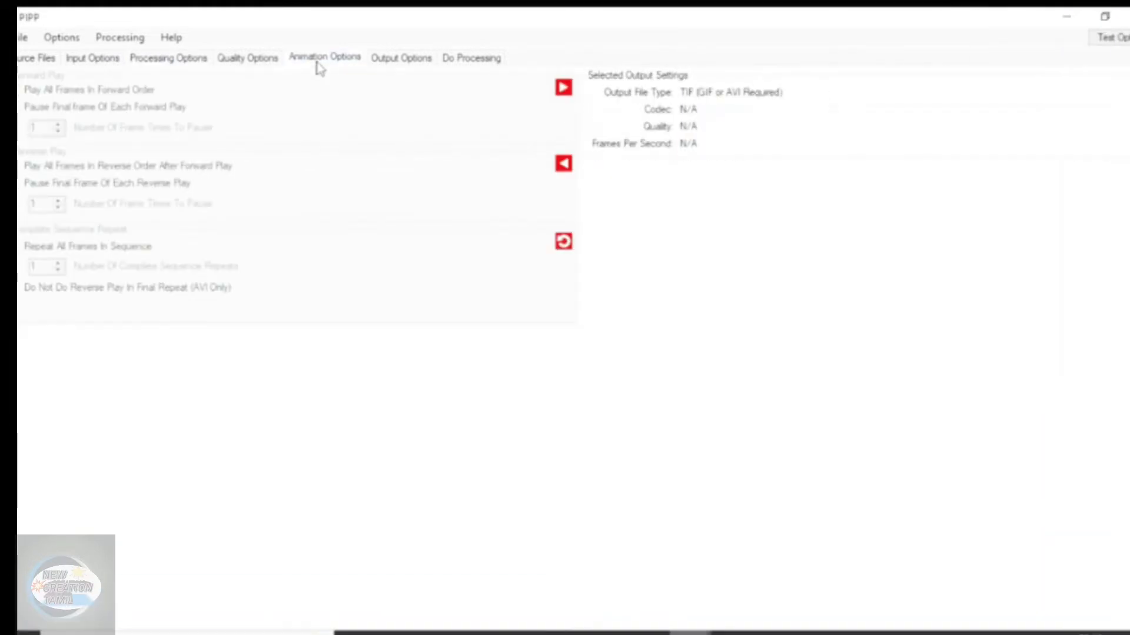
left_click(370, 63)
left_click(19, 94)
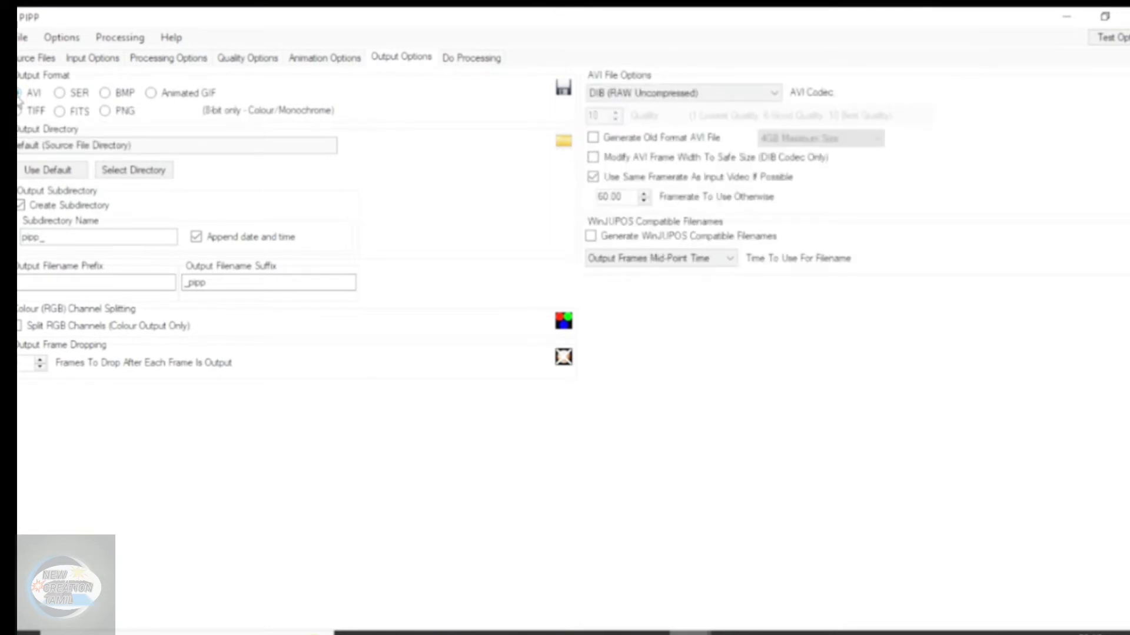
Test the current options on one frame and start processing the zwo moon video.
left_click(1109, 37)
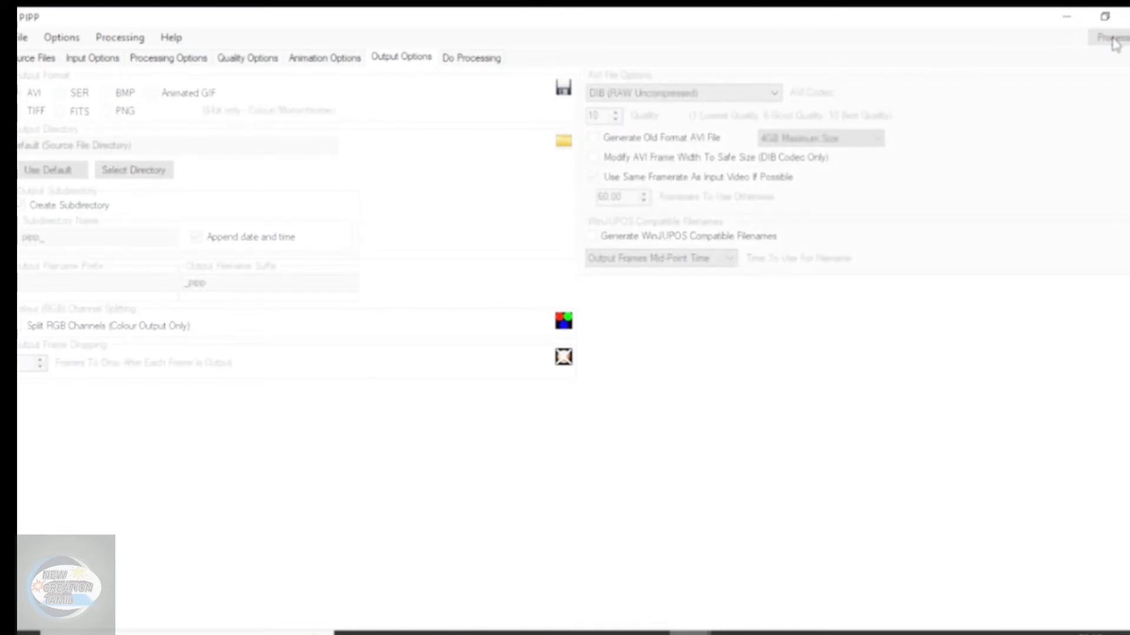
left_click(479, 58)
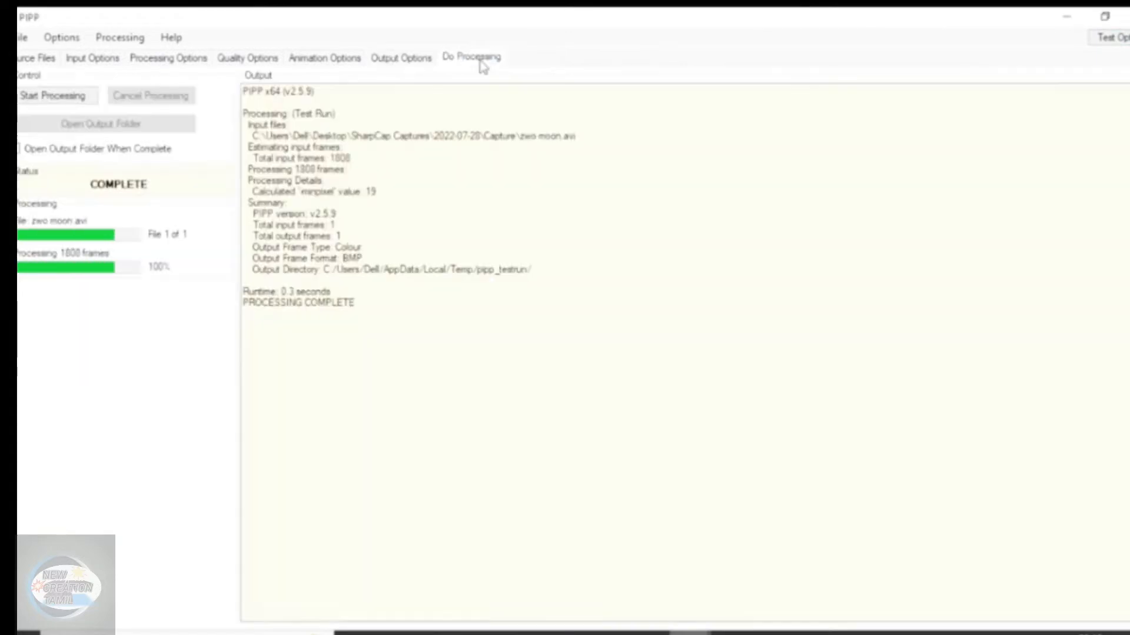
left_click(72, 110)
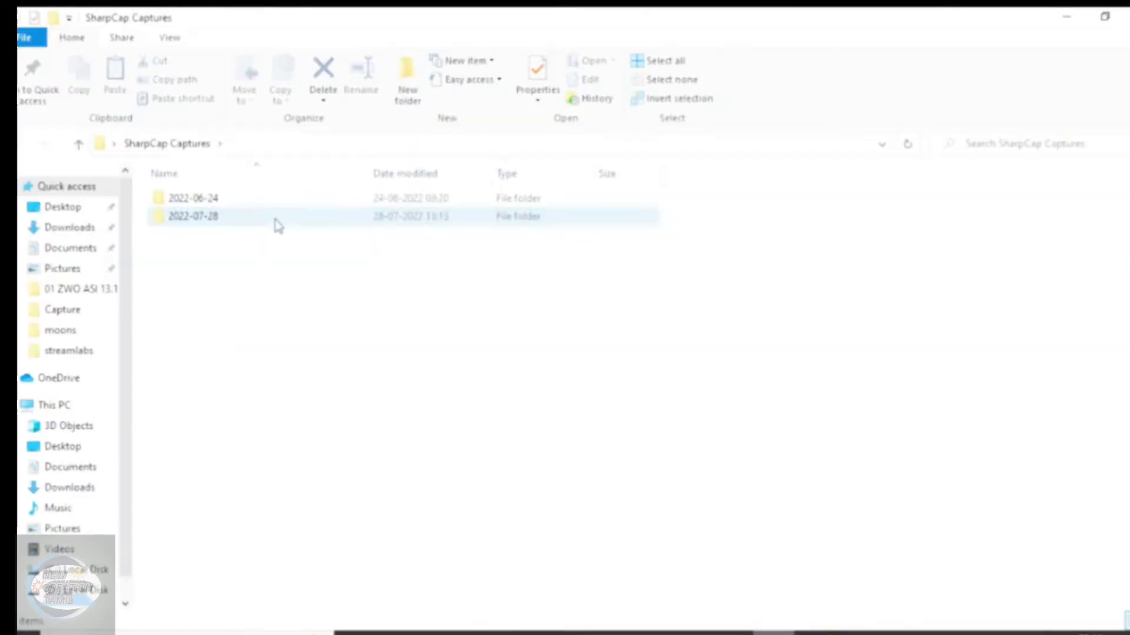
In File Explorer, play the processed moon video from the pipp_20220802_031058 folder under 2022-07-28 > Capture.
double_click(275, 220)
double_click(279, 210)
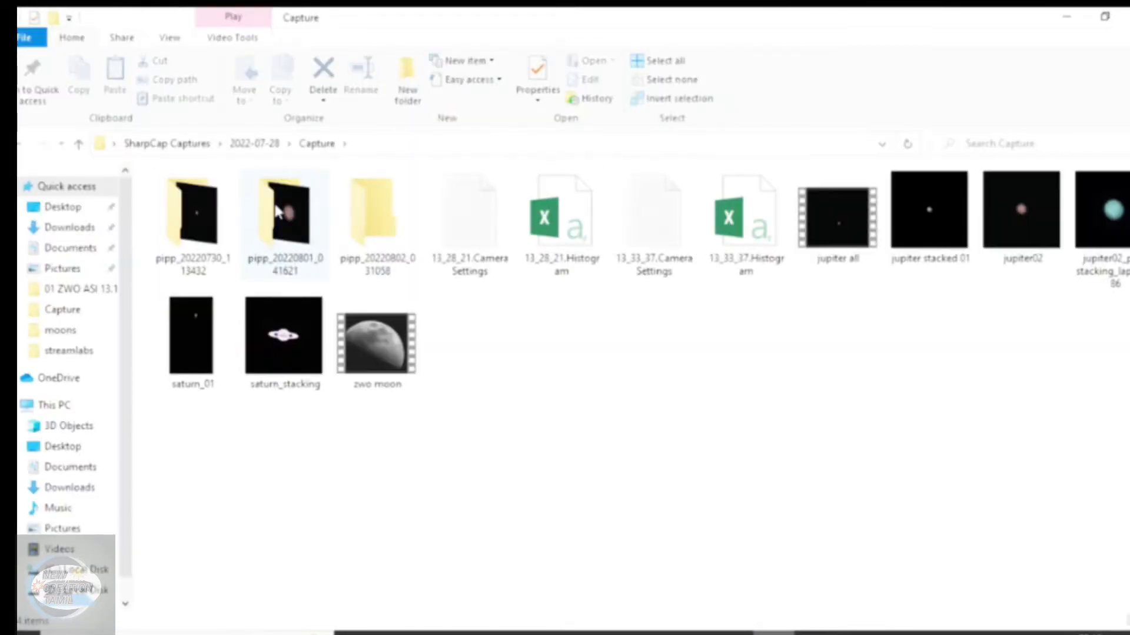
double_click(370, 226)
double_click(290, 227)
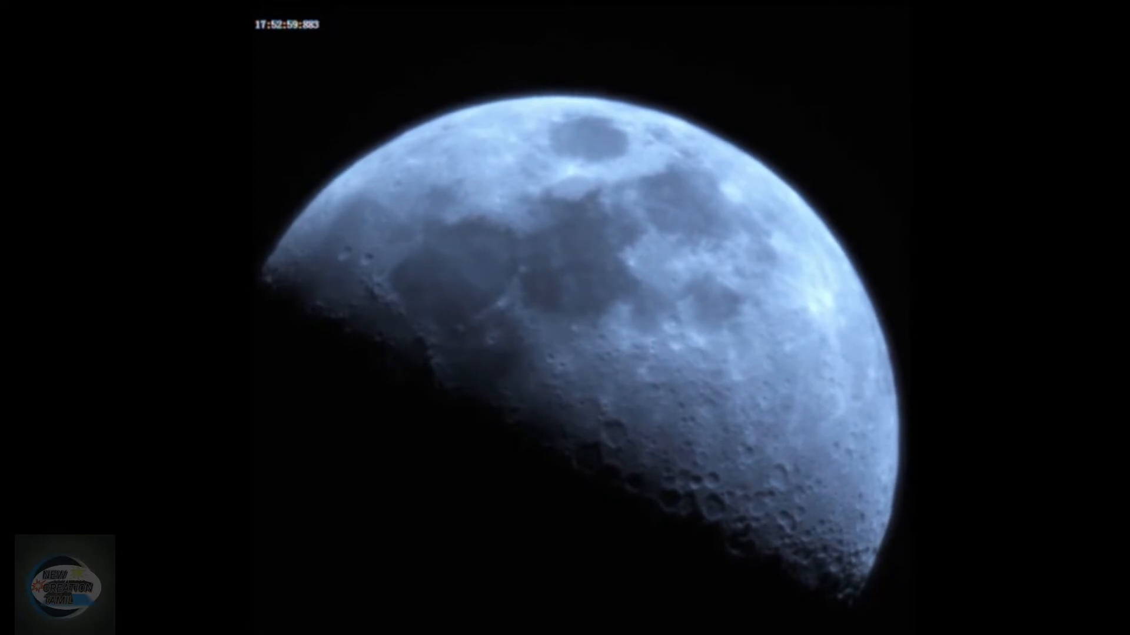
Switch to AutoStakkert and load the processed recording zwo moon_pipp.avi.
mouse_move(494, 383)
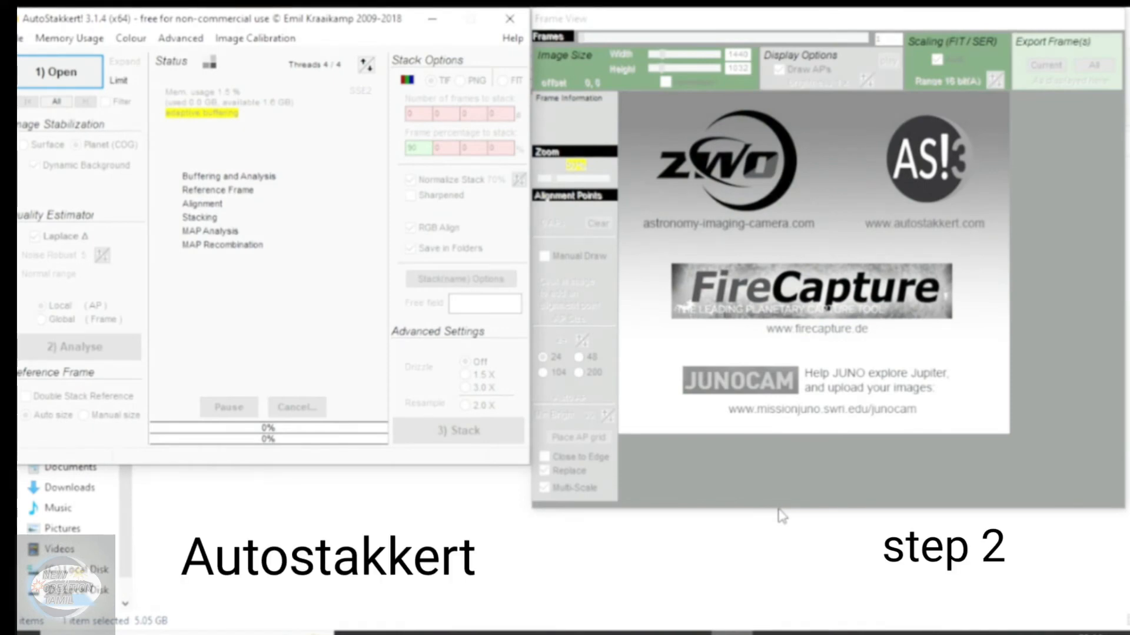
left_click(86, 74)
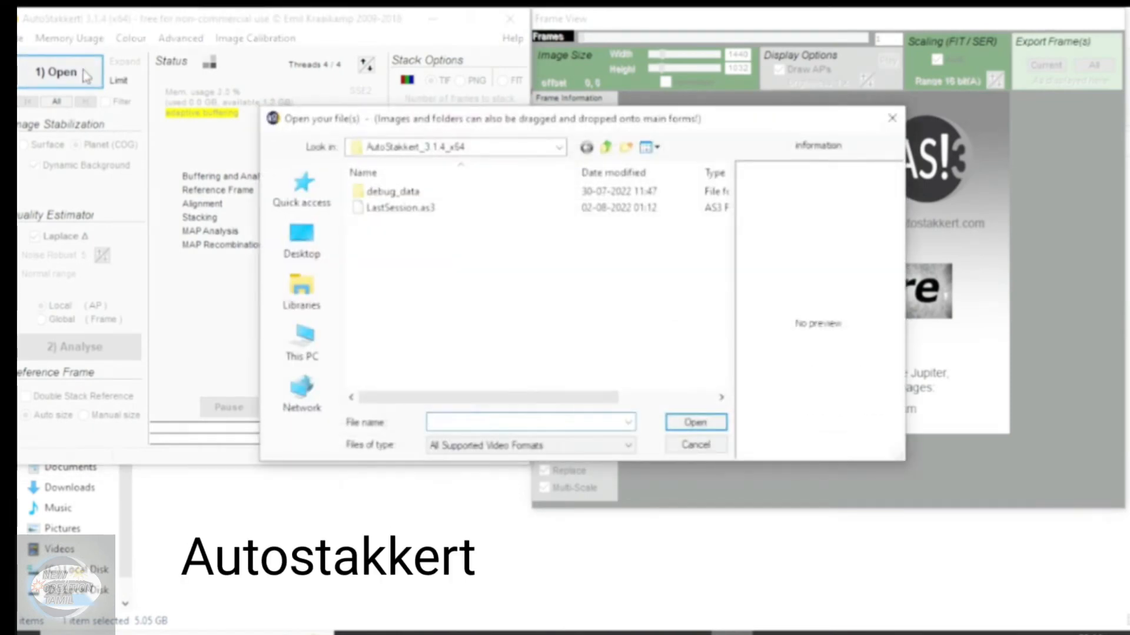
left_click(549, 151)
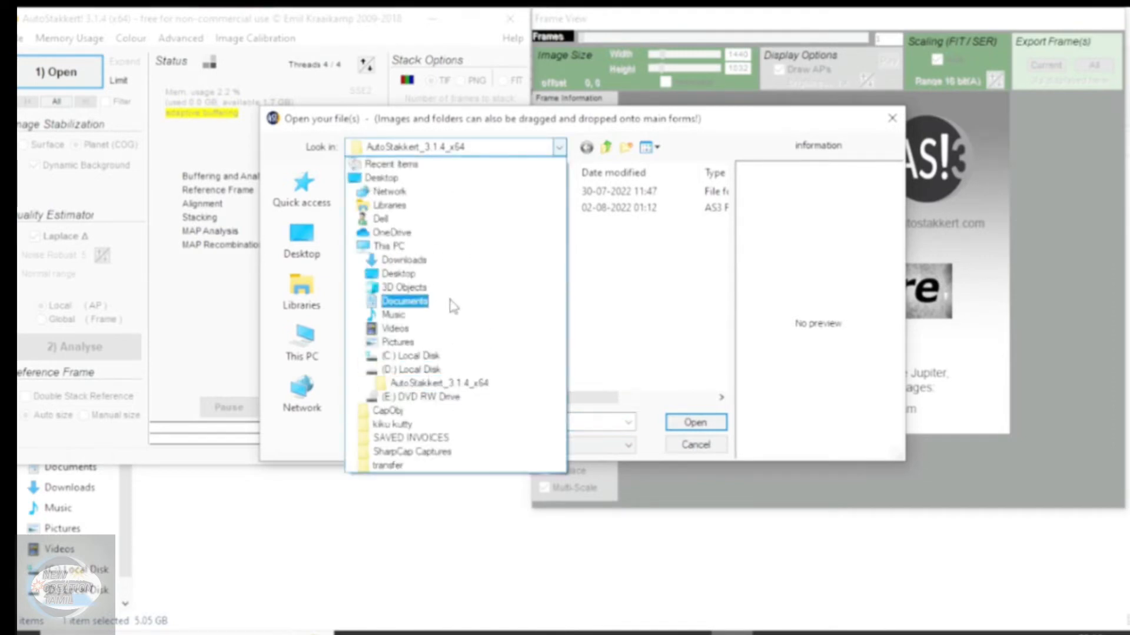
left_click(663, 423)
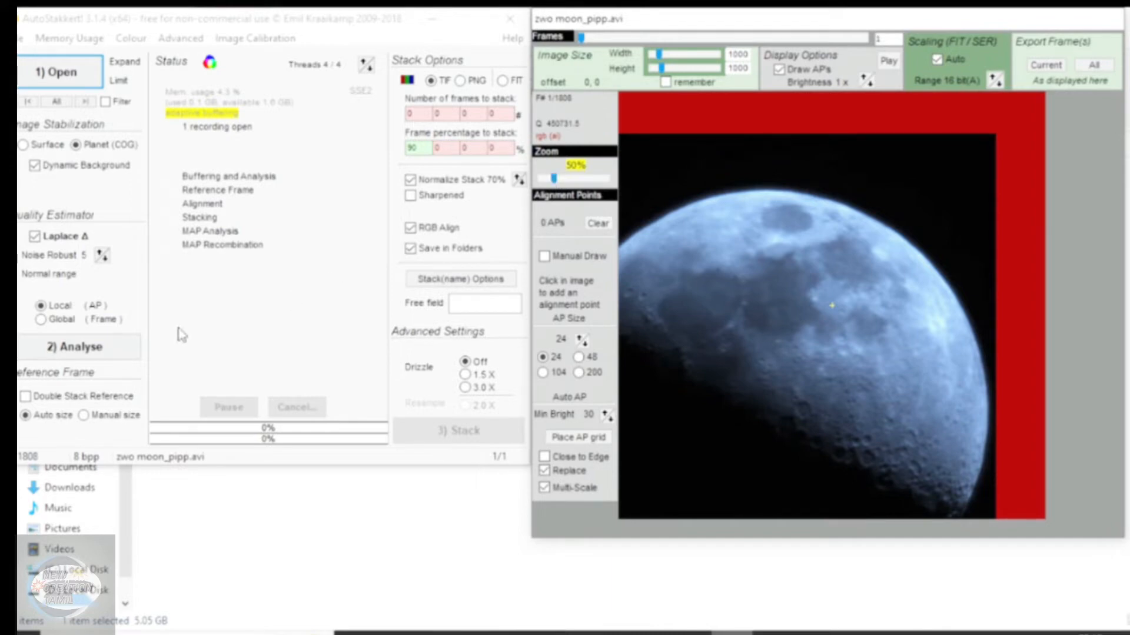
Analyse the recording's frames and set the image size to 1440 wide by 960 high.
left_click(92, 350)
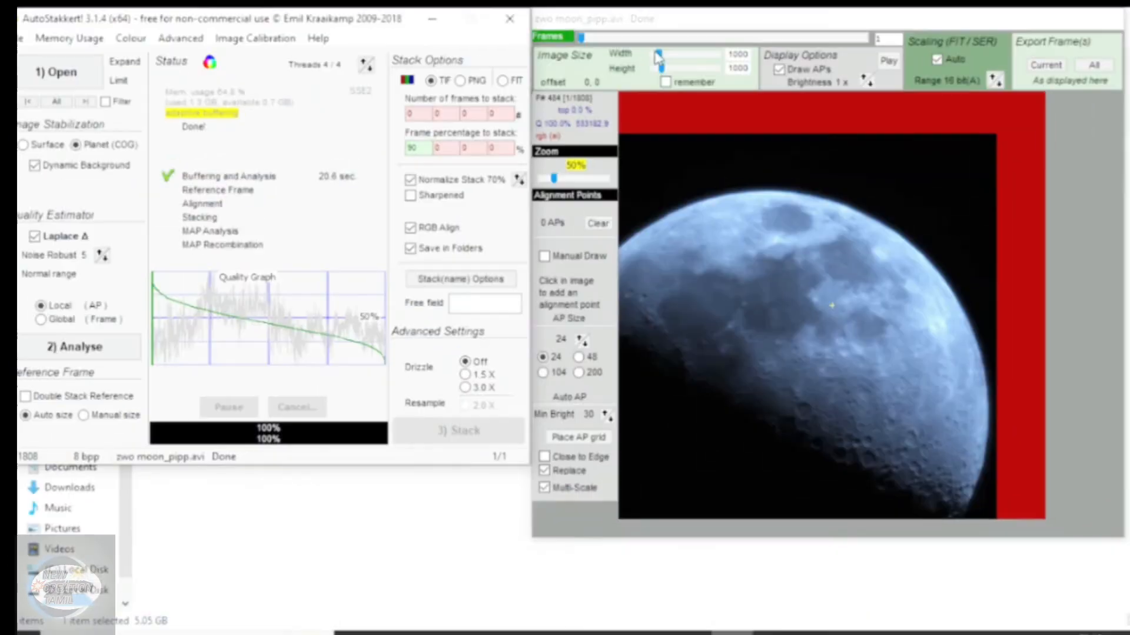
left_click(667, 59)
left_click_drag(666, 53, 662, 69)
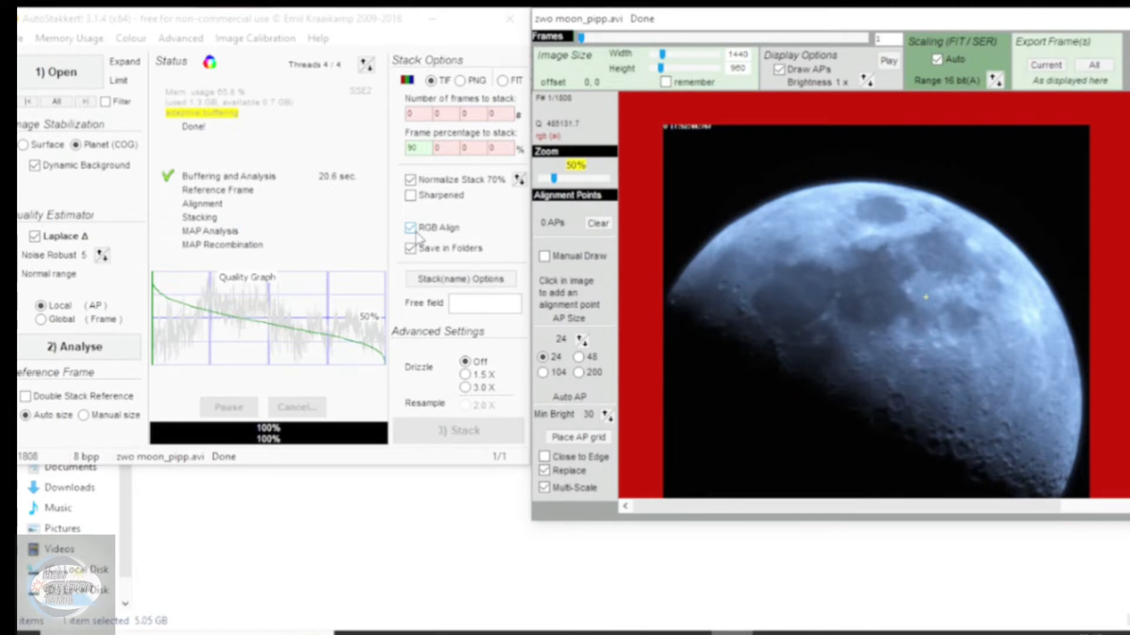
Place an automatic alignment point grid of size 24 over the moon and stack the frames.
left_click(579, 437)
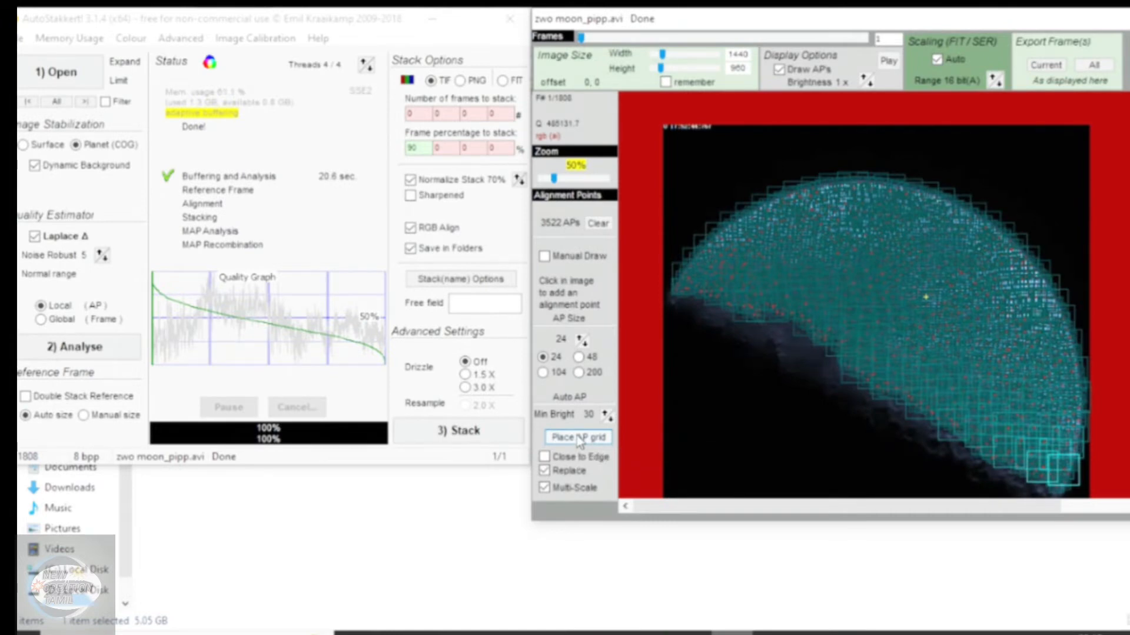
left_click(492, 432)
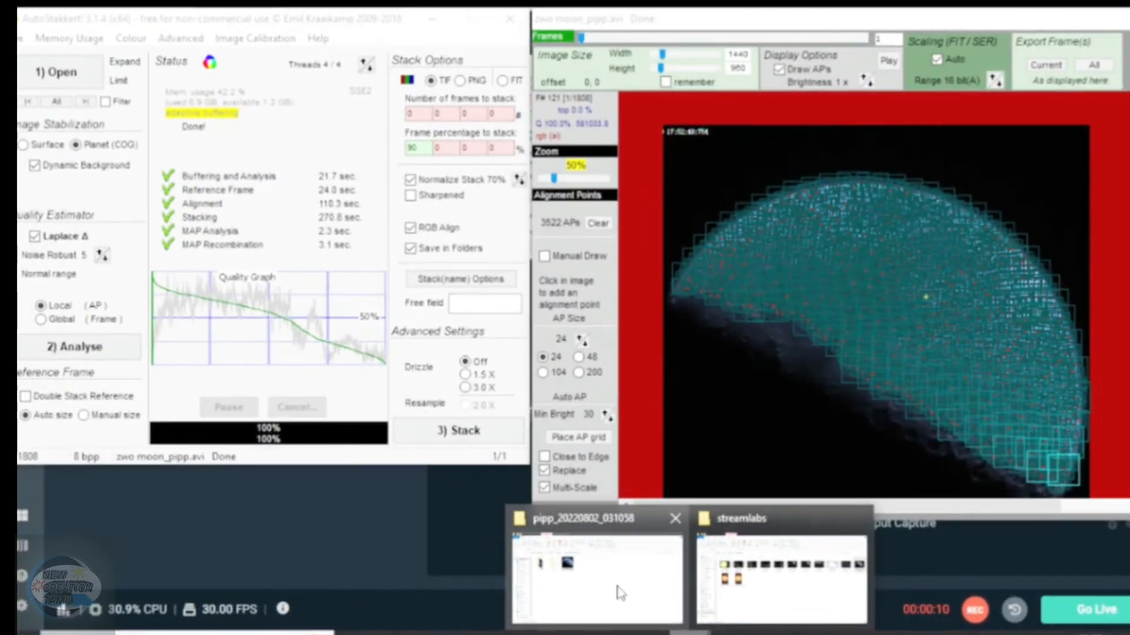
In File Explorer, check the logs folder and view the stacked moon image in the AS_P90 folder.
left_click(621, 593)
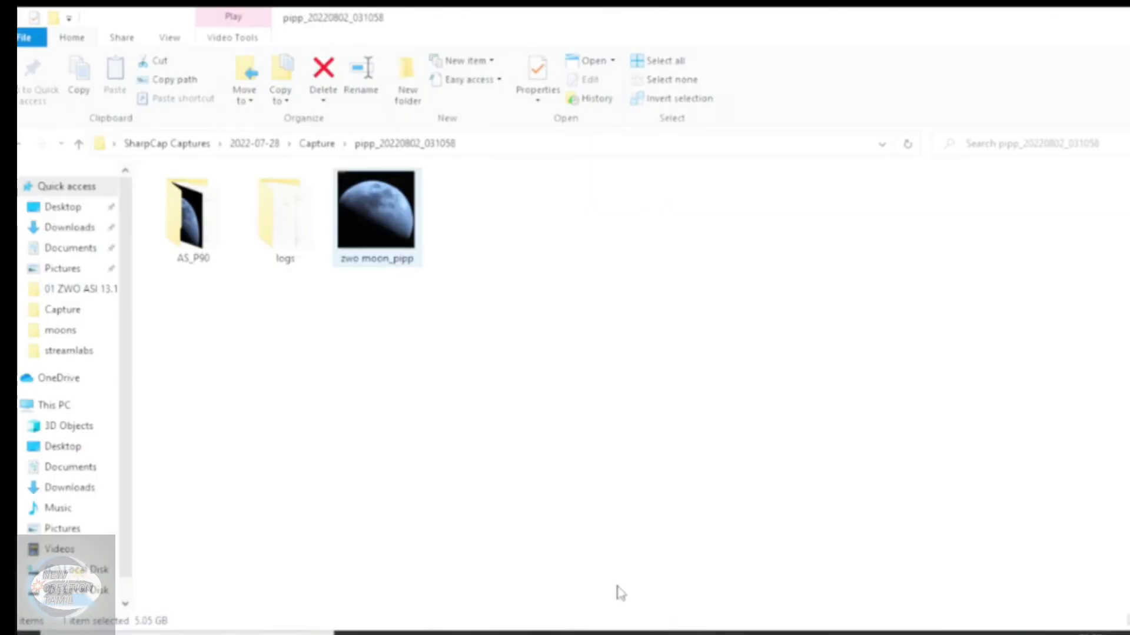
double_click(296, 248)
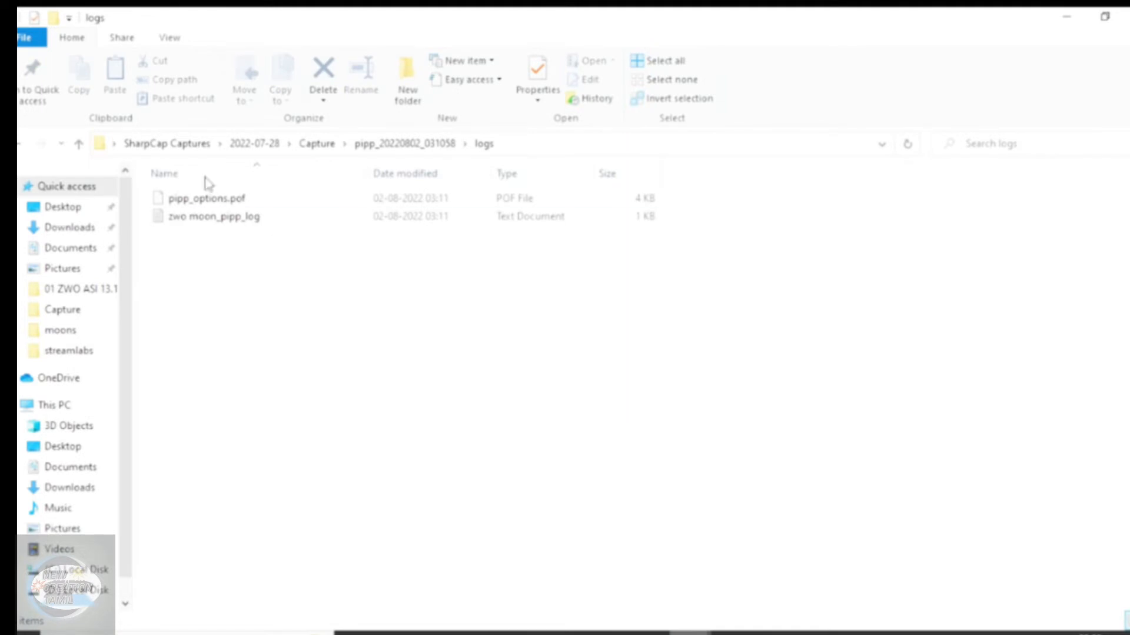
left_click(80, 144)
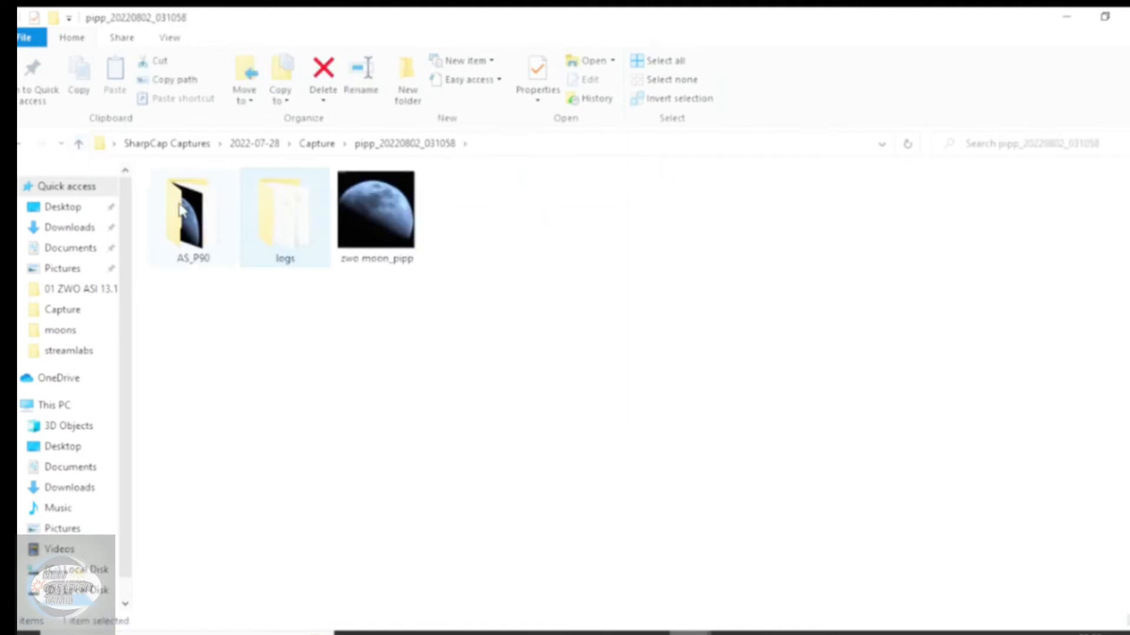
double_click(196, 226)
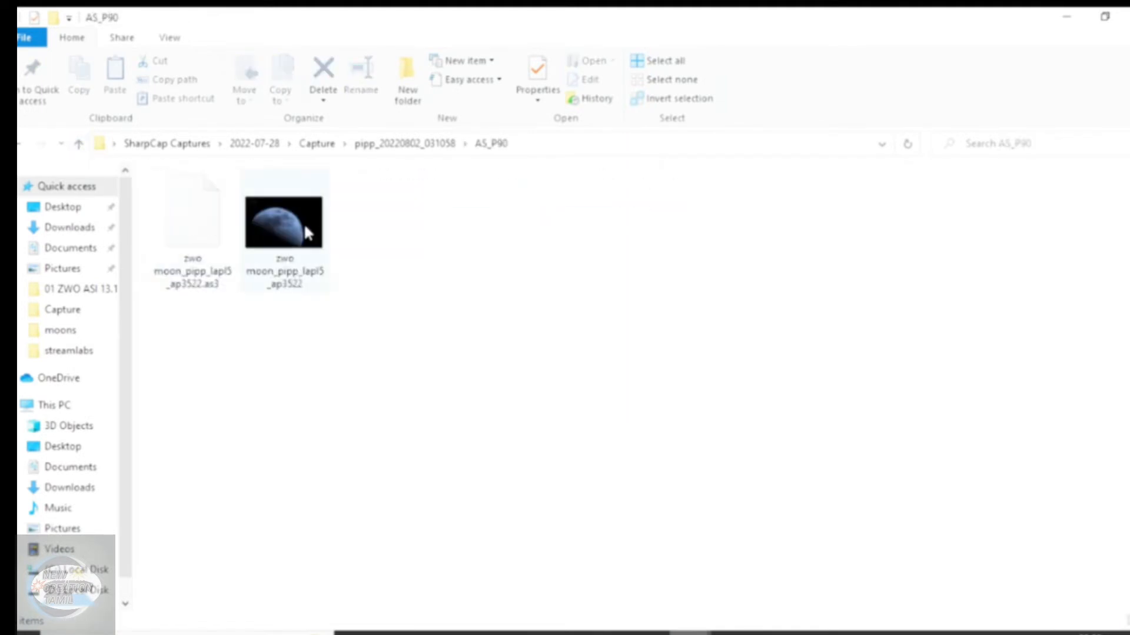
double_click(305, 227)
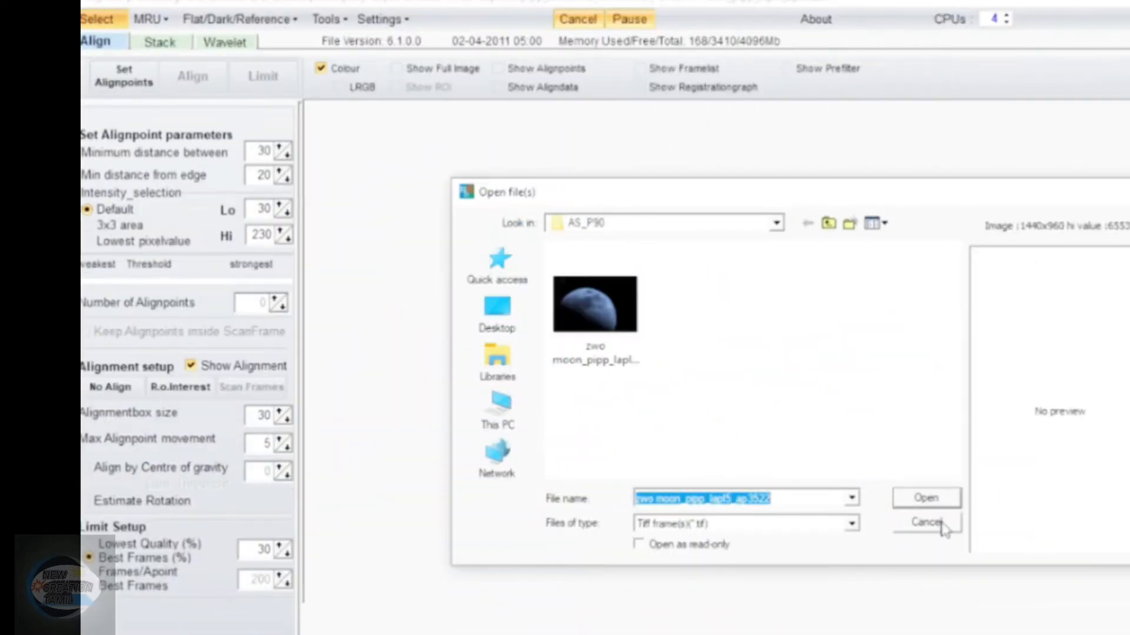
Open the stacked TIFF zwo moon_pipp_lapl5_ap3522 from AS_P90 in RegiStax and show the full image.
left_click(938, 522)
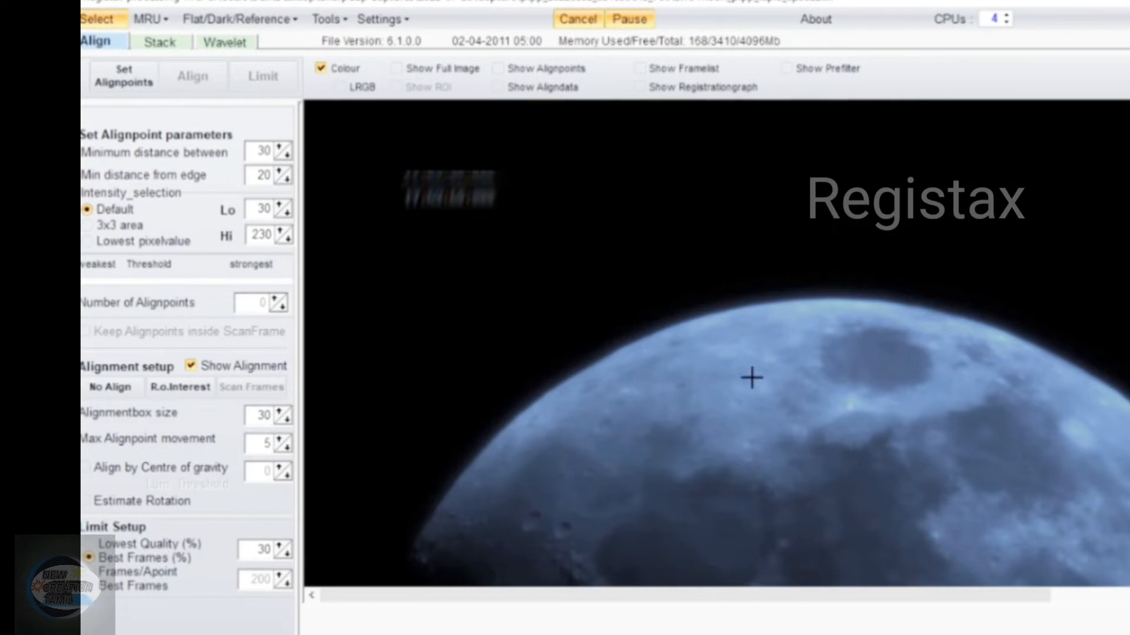
left_click(397, 69)
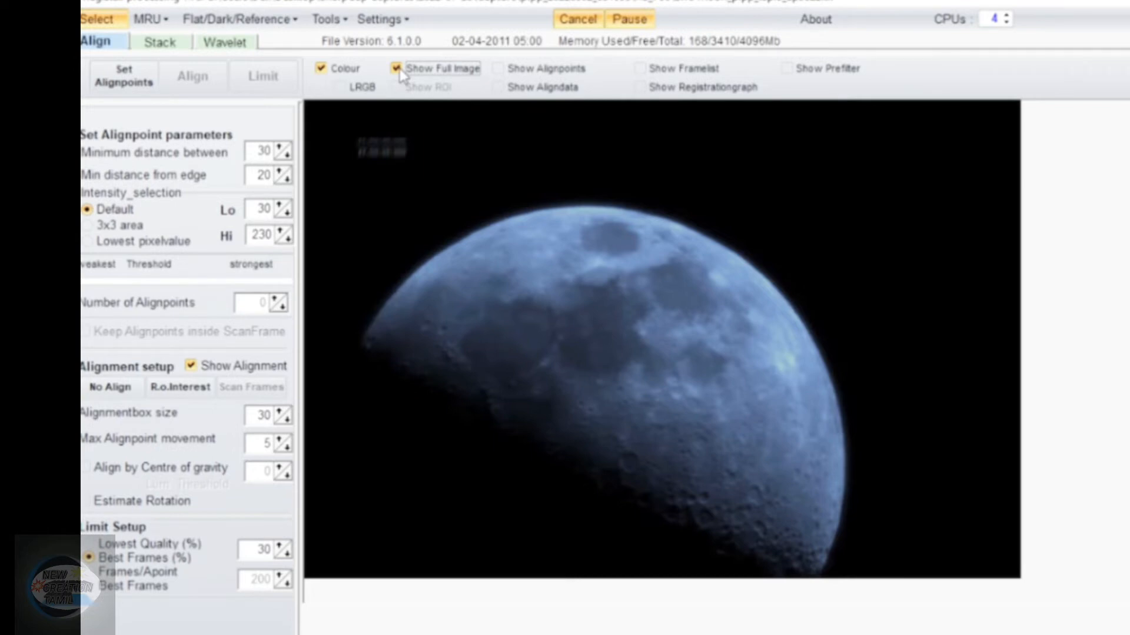
Set alignment points on the moon, adjust their number to 128, and align the image.
left_click(137, 77)
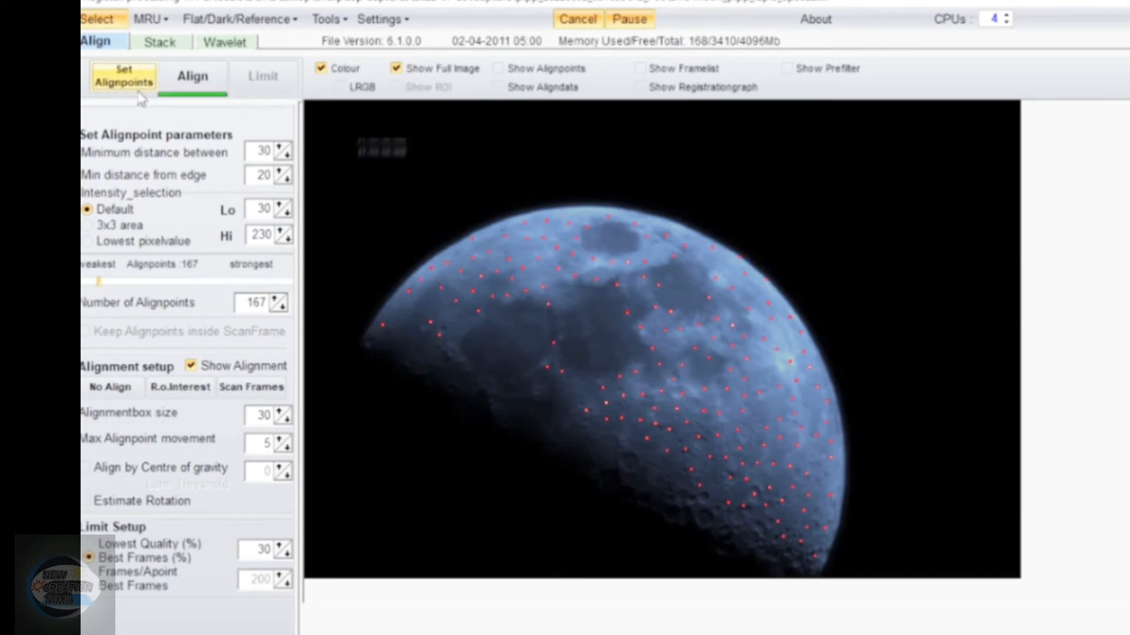
left_click_drag(98, 283, 222, 286)
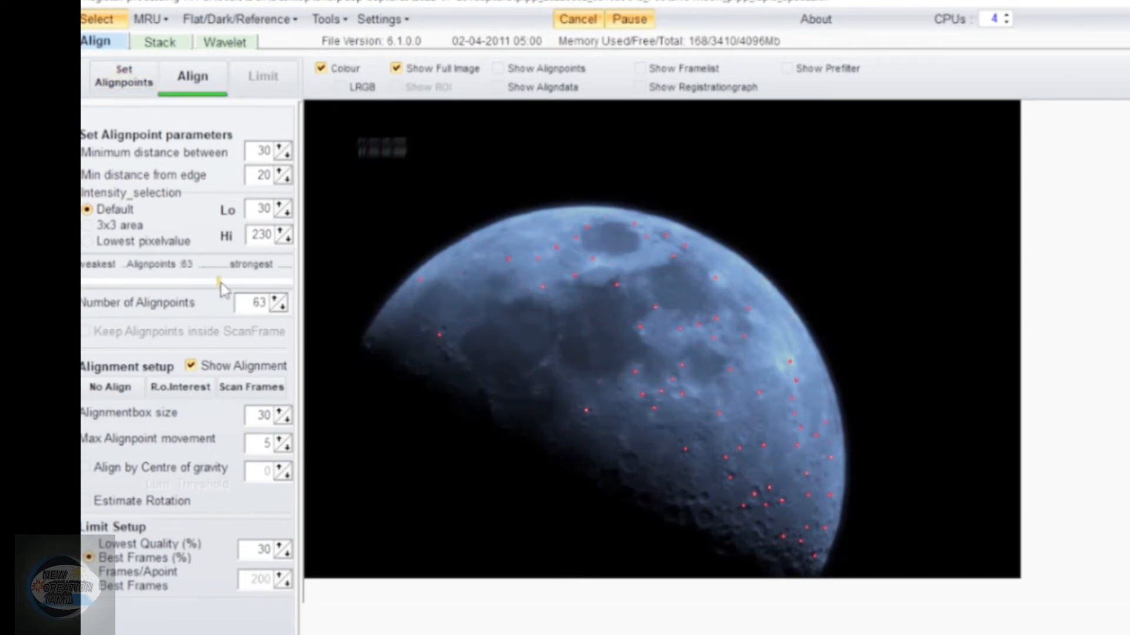
left_click_drag(222, 286, 134, 287)
left_click(185, 81)
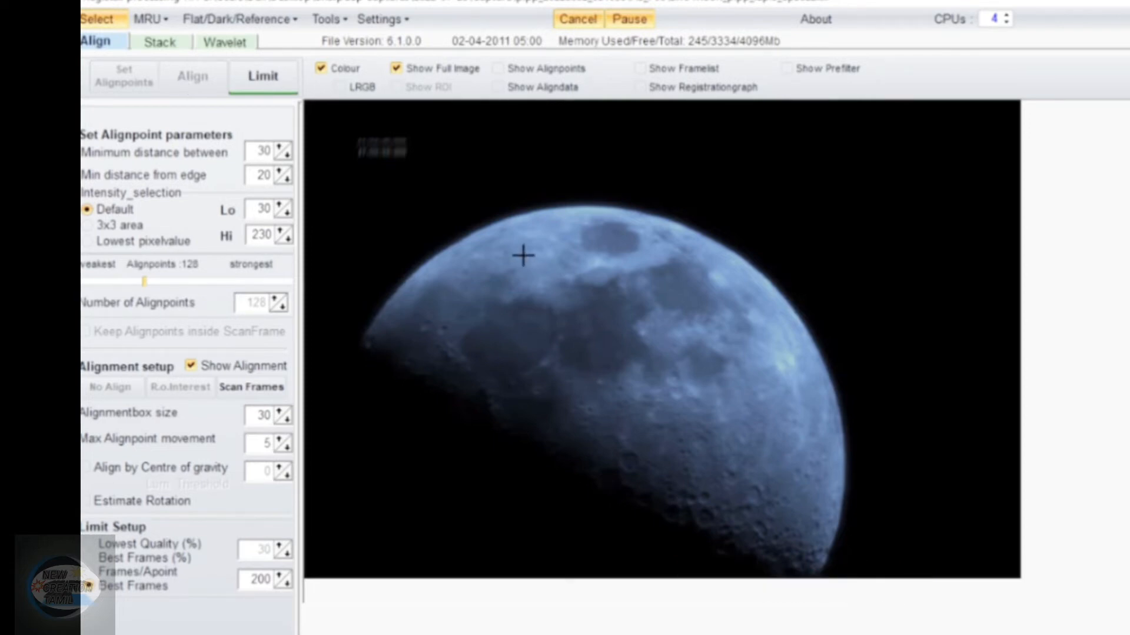
Apply the frame limit to the aligned image and stack it with the default stacking options.
left_click(262, 74)
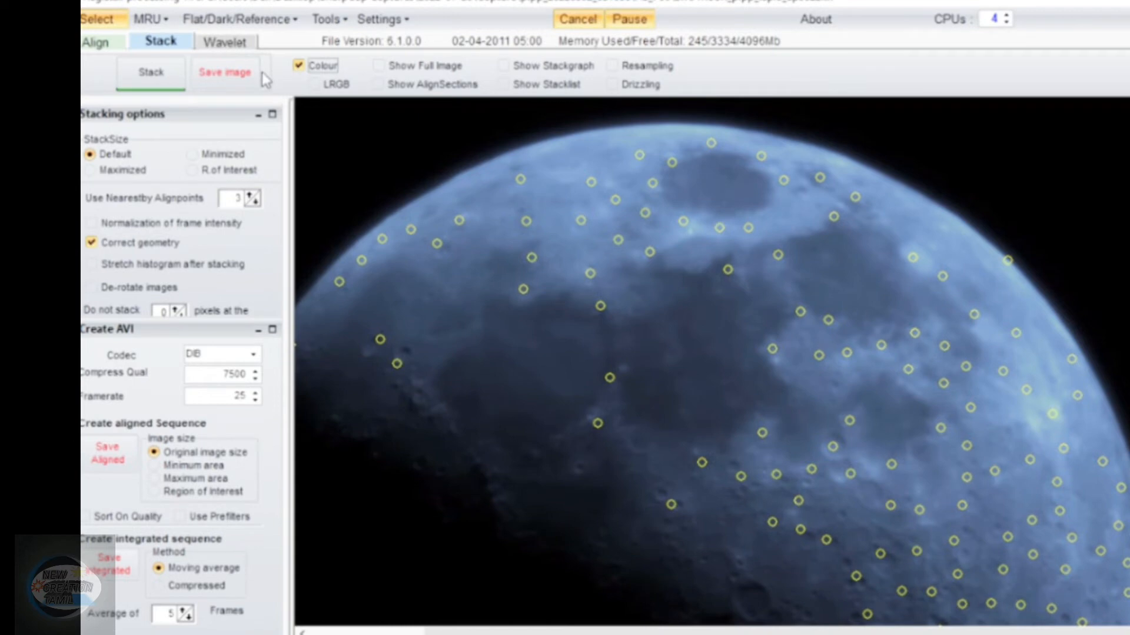
left_click(152, 78)
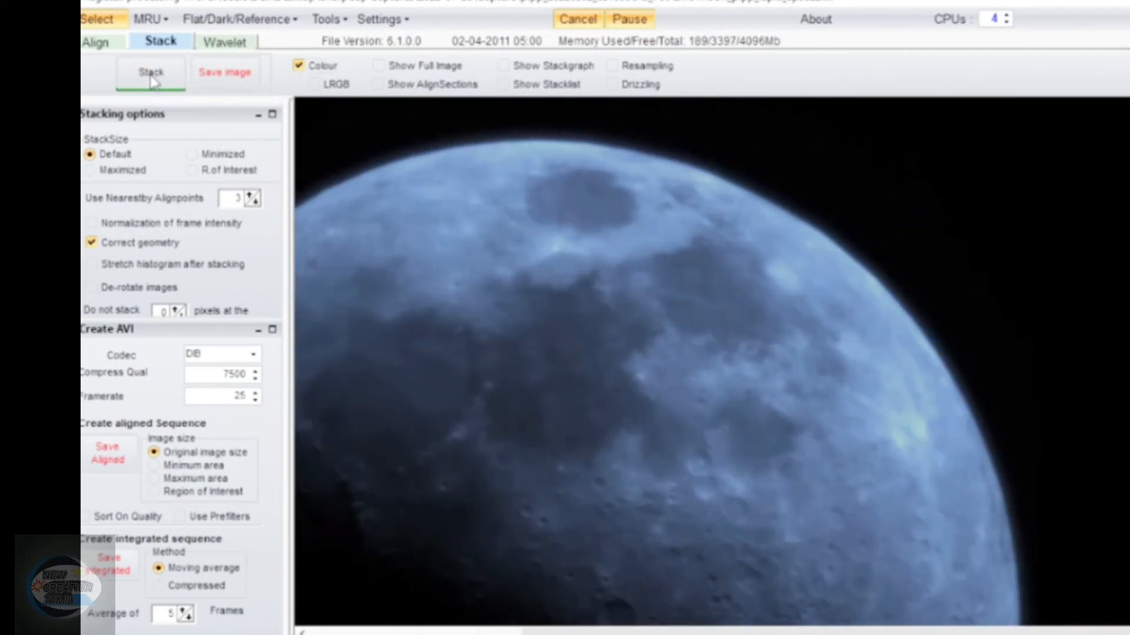
Show the zoom panel for wavelet processing and raise wavelet layer 6 to 64.4 and layer 5 to 55.8.
left_click(216, 40)
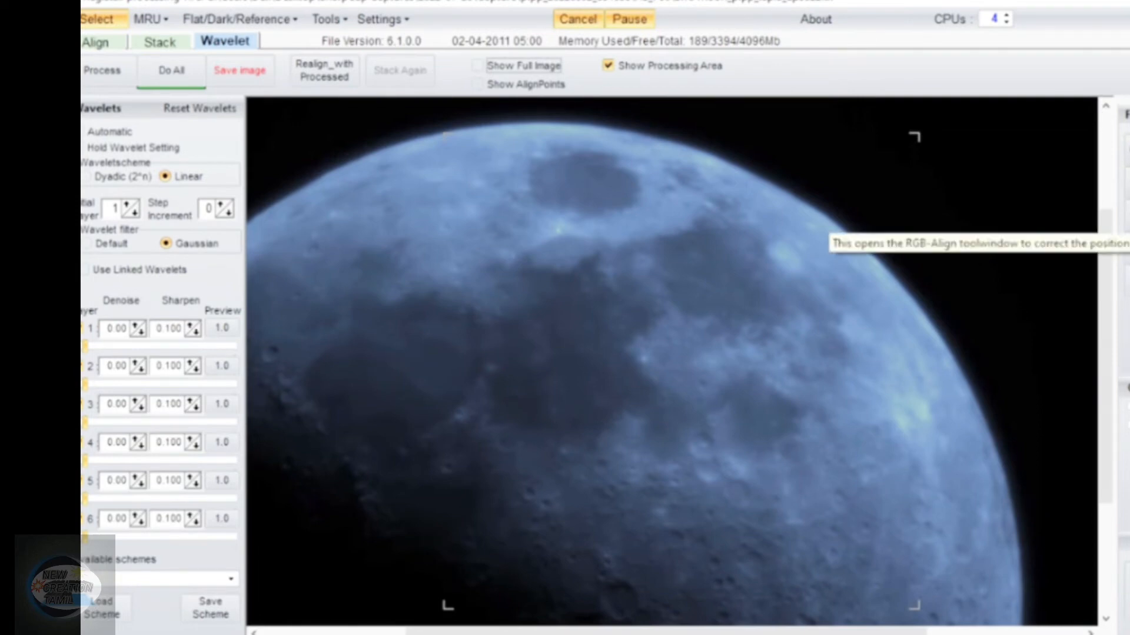
left_click(1127, 182)
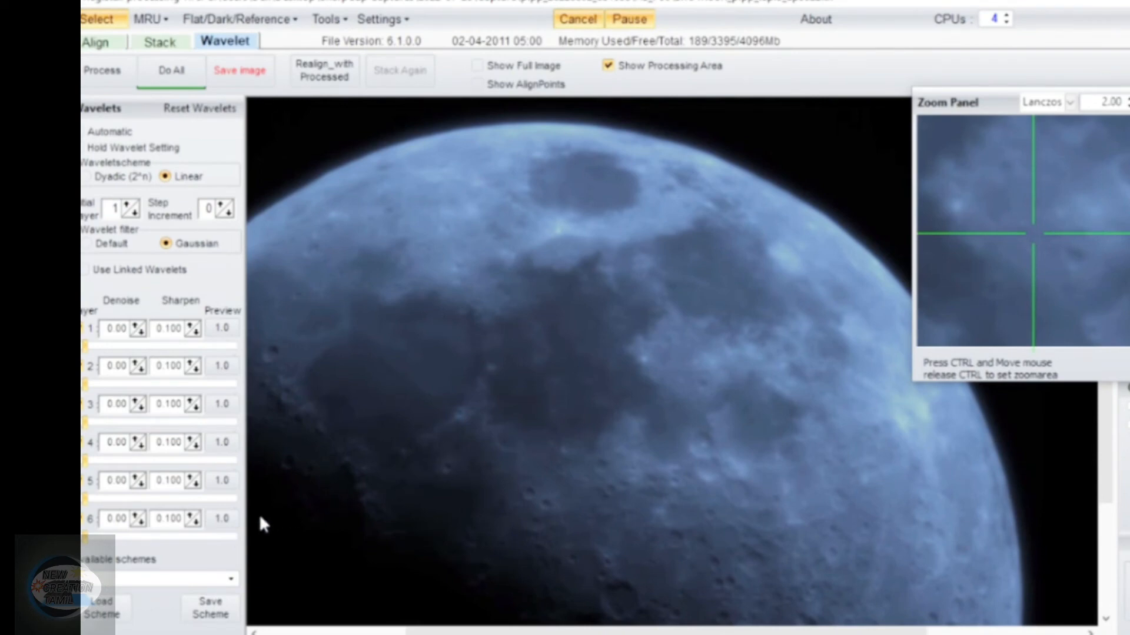
left_click(85, 539)
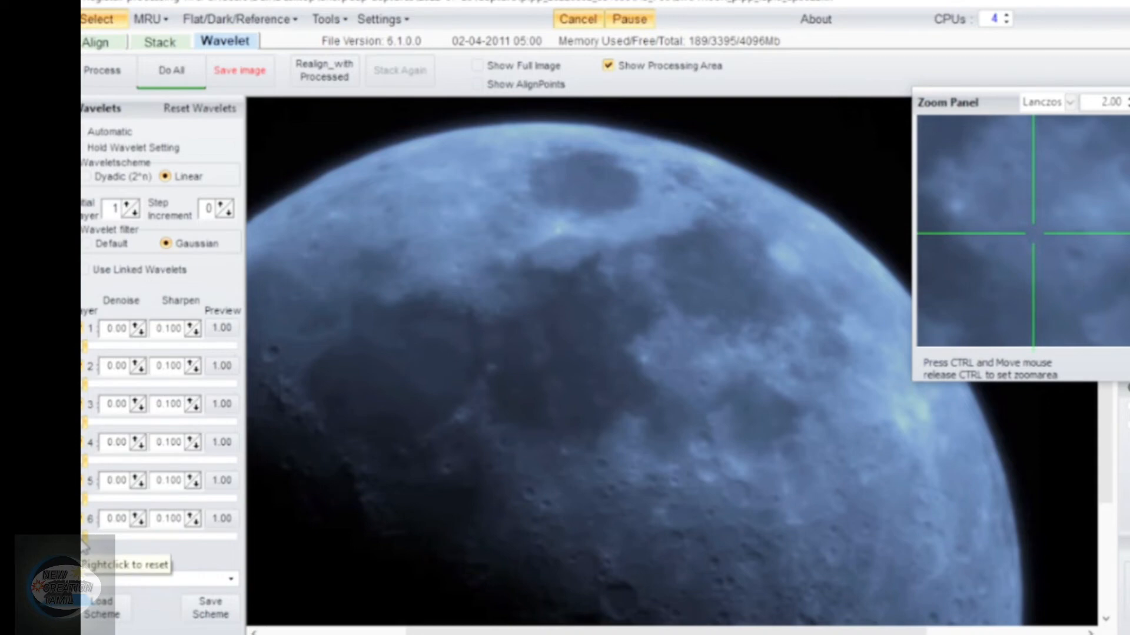
left_click_drag(84, 539, 130, 537)
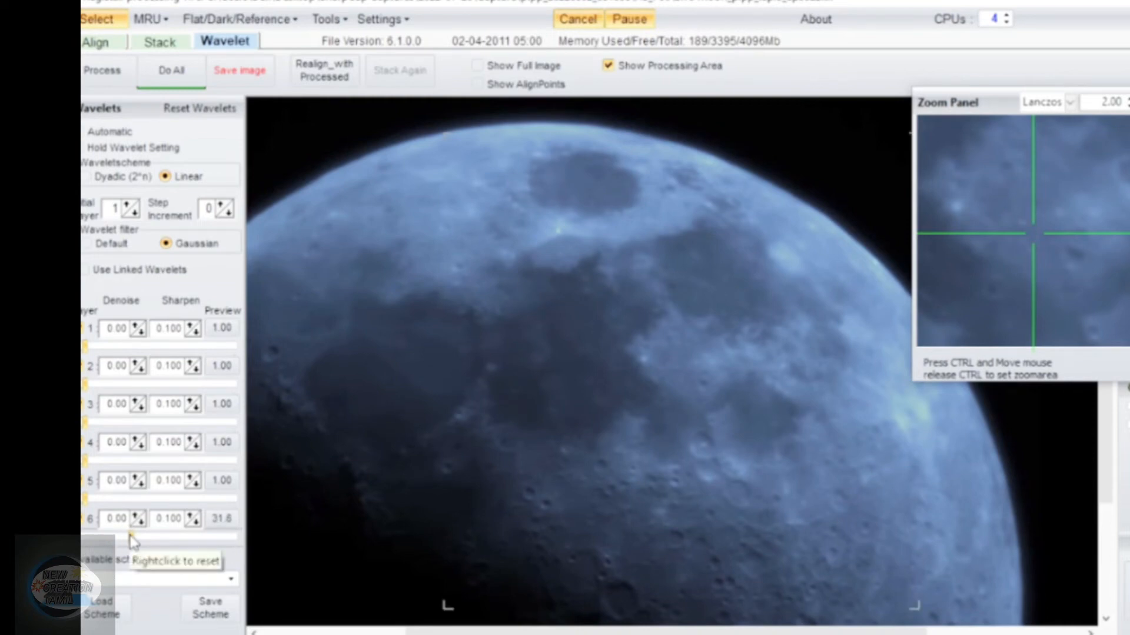
left_click_drag(130, 537, 179, 537)
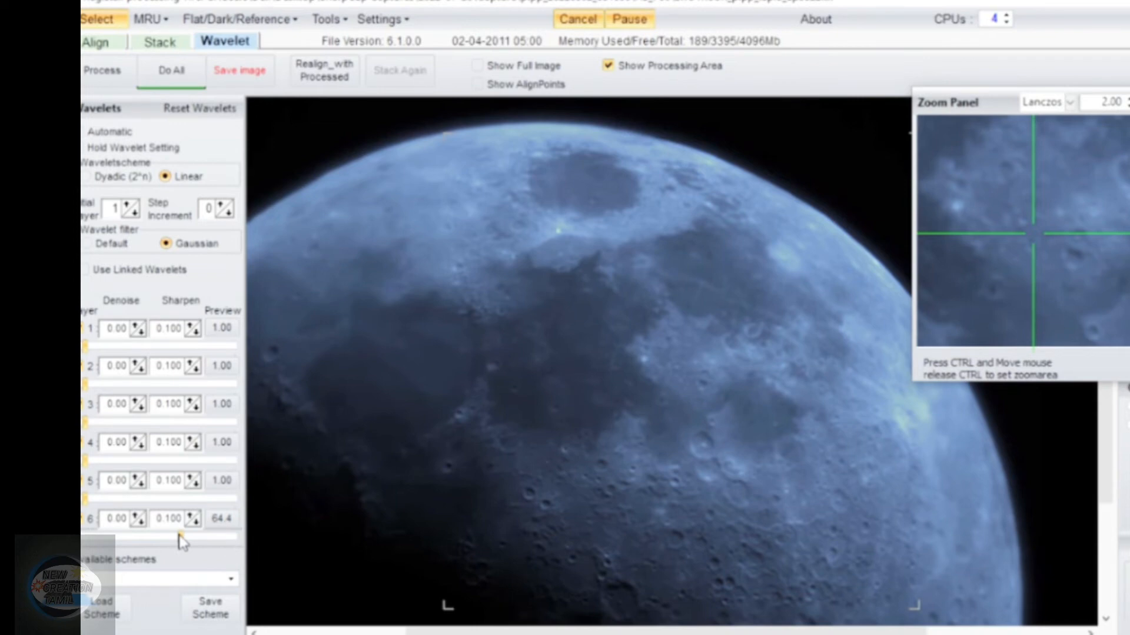
left_click_drag(85, 499, 168, 502)
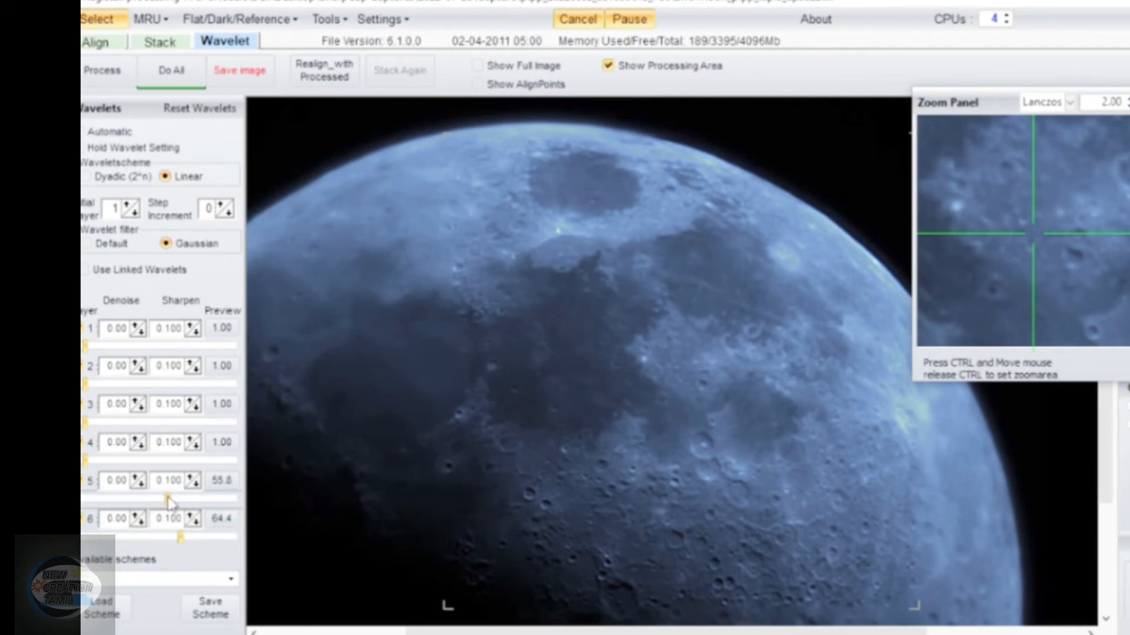
Raise wavelet layers 4, 3, 2 and 1 to 47.2, 29.1, 50.3 and 40.4, and apply the wavelets to the whole image.
left_click_drag(85, 461, 155, 462)
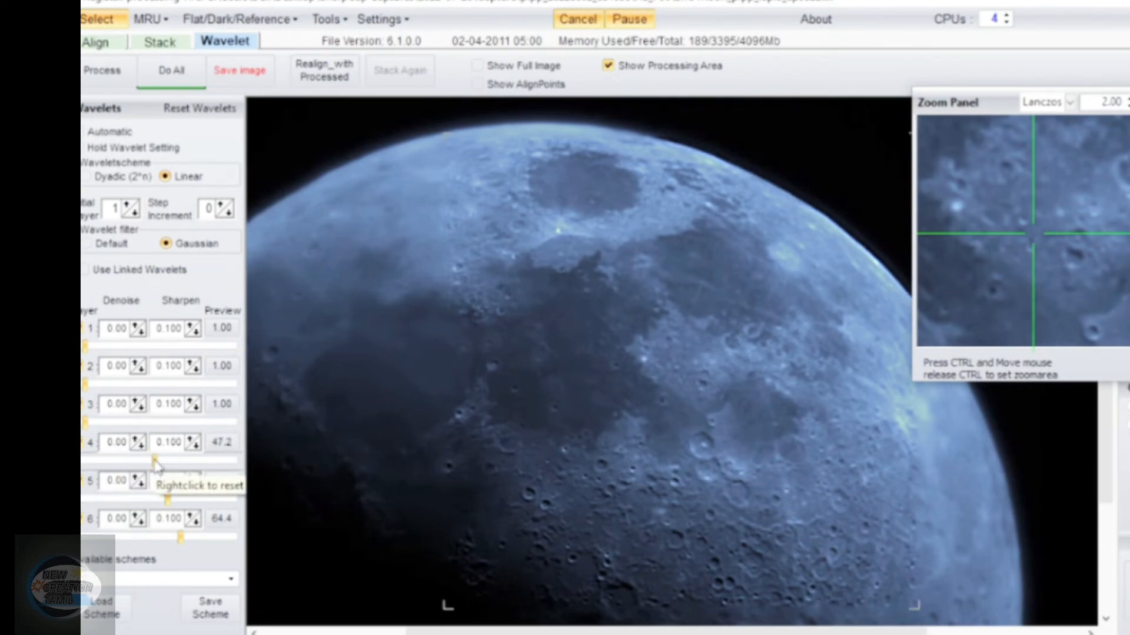
left_click_drag(86, 423, 131, 425)
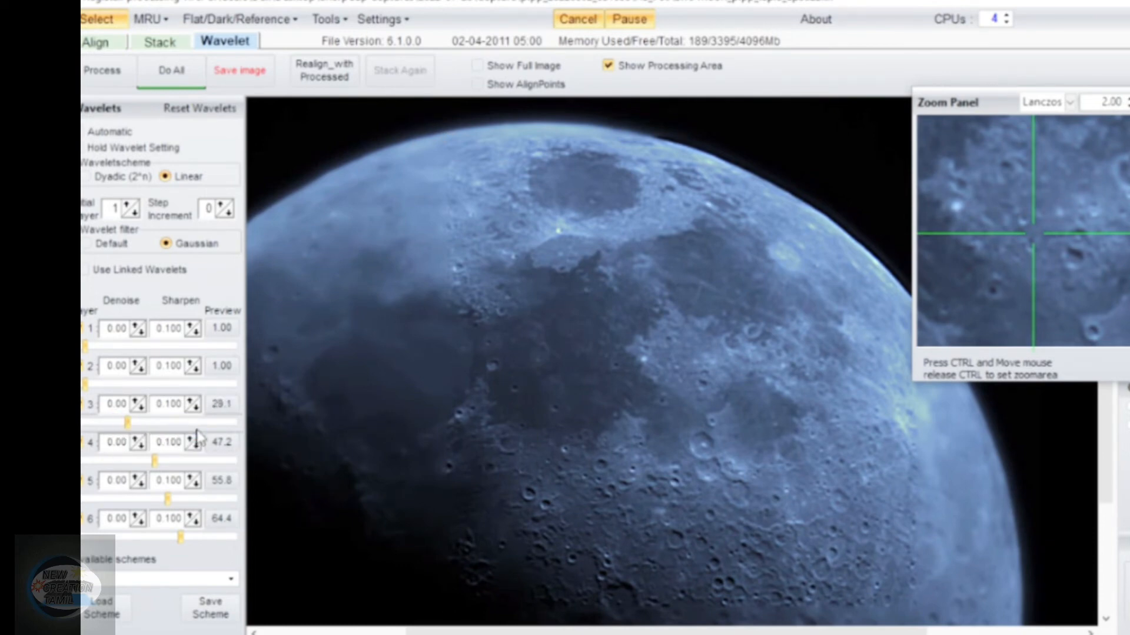
left_click_drag(84, 386, 131, 383)
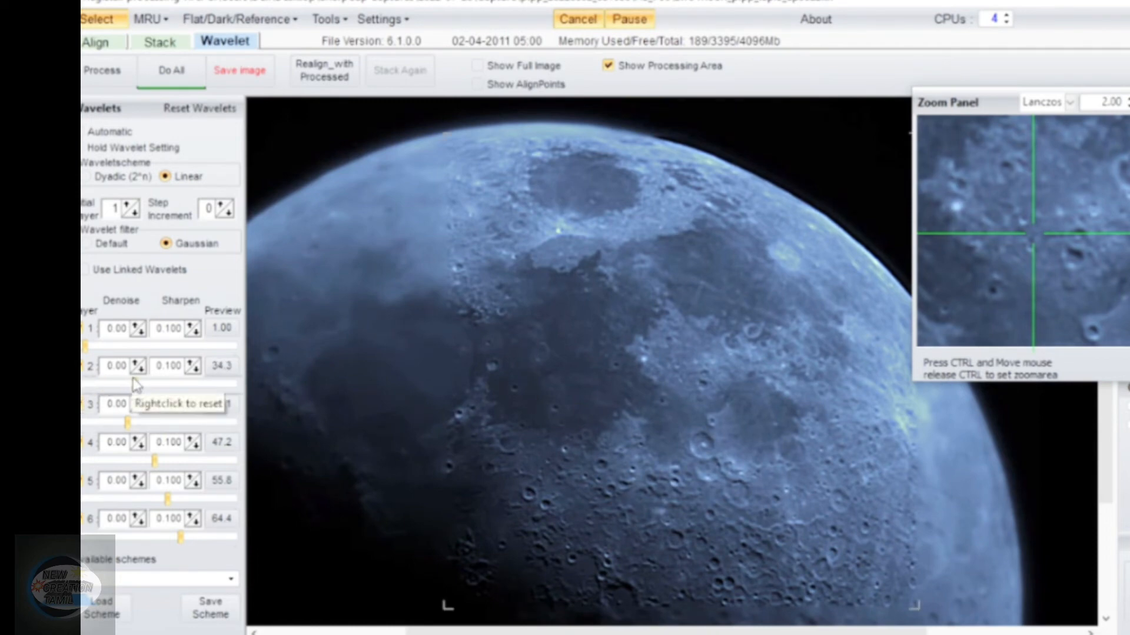
left_click_drag(134, 384, 159, 385)
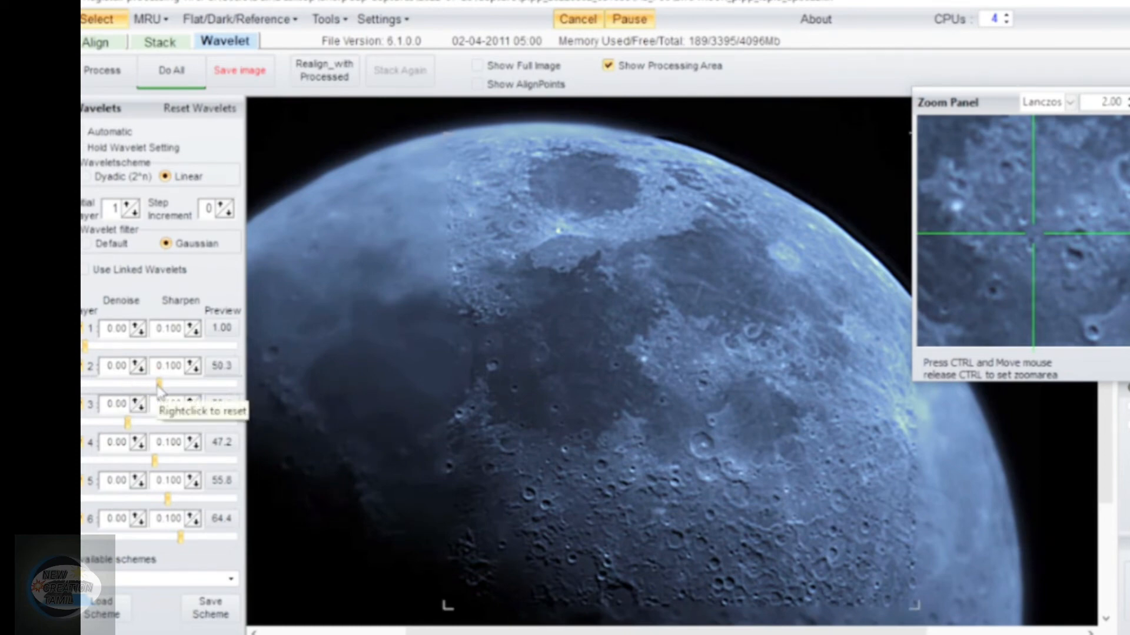
left_click_drag(86, 352, 147, 353)
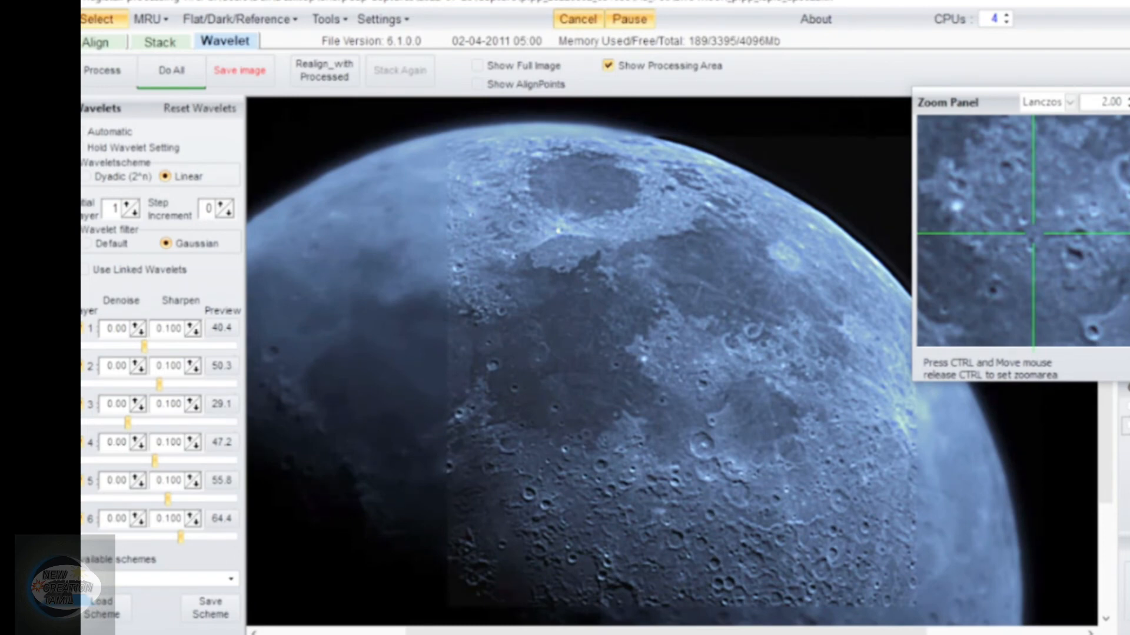
left_click(171, 70)
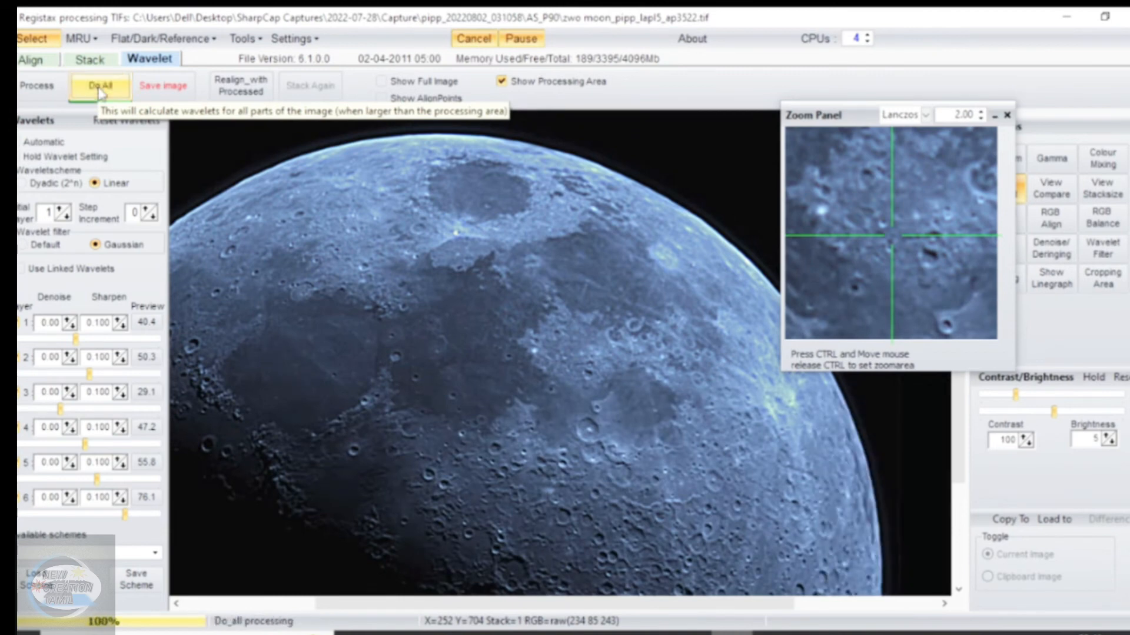
left_click(101, 88)
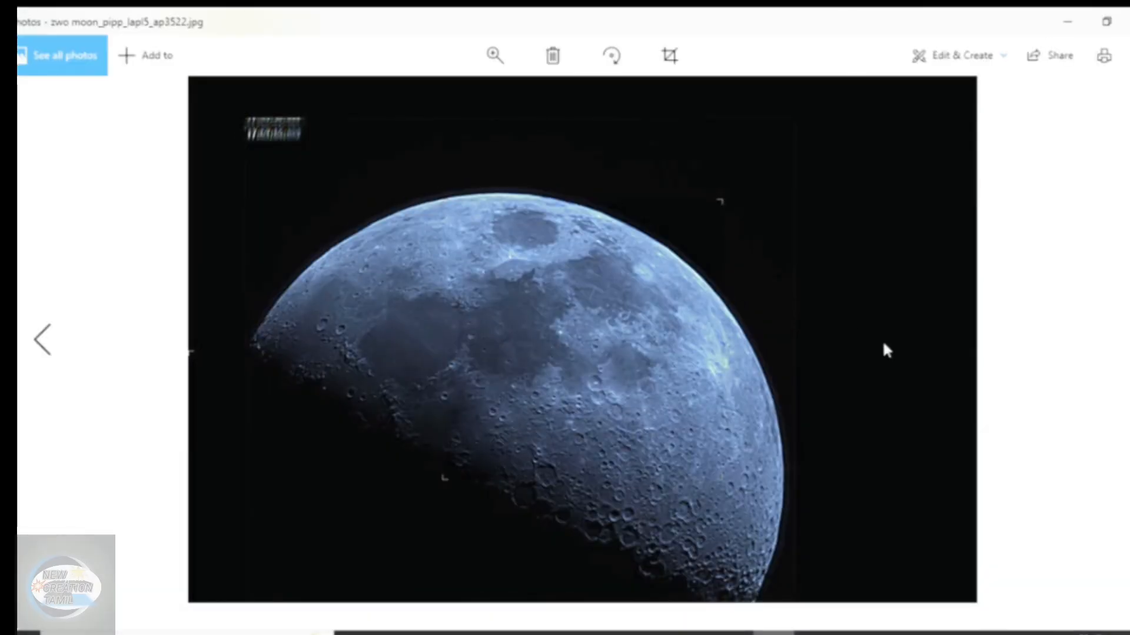
Enlarge the saved zwo moon_pipp_lapl5_ap3522.jpg in Photos to zoom level 8 and examine the lunar surface detail.
left_click(490, 59)
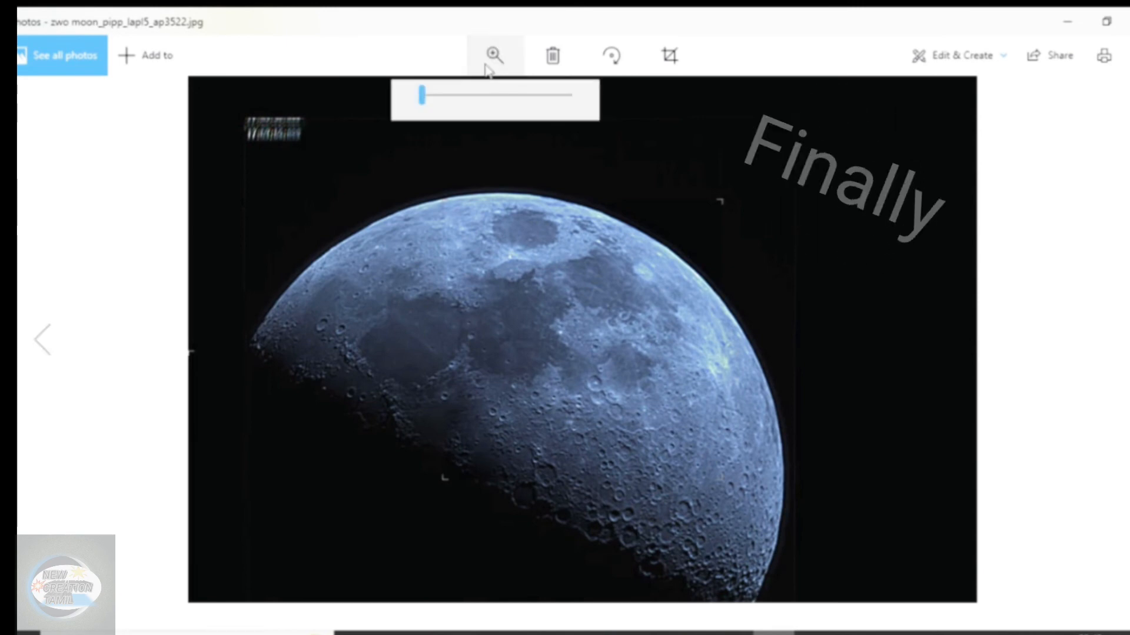
left_click_drag(421, 96, 436, 102)
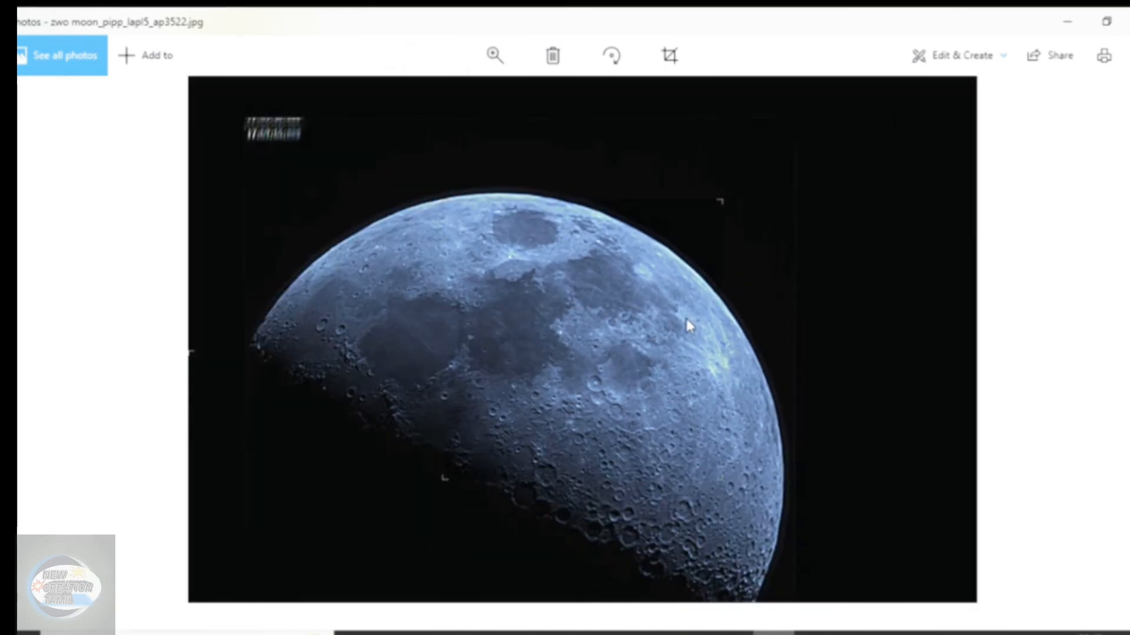
left_click(493, 59)
left_click_drag(423, 96, 438, 102)
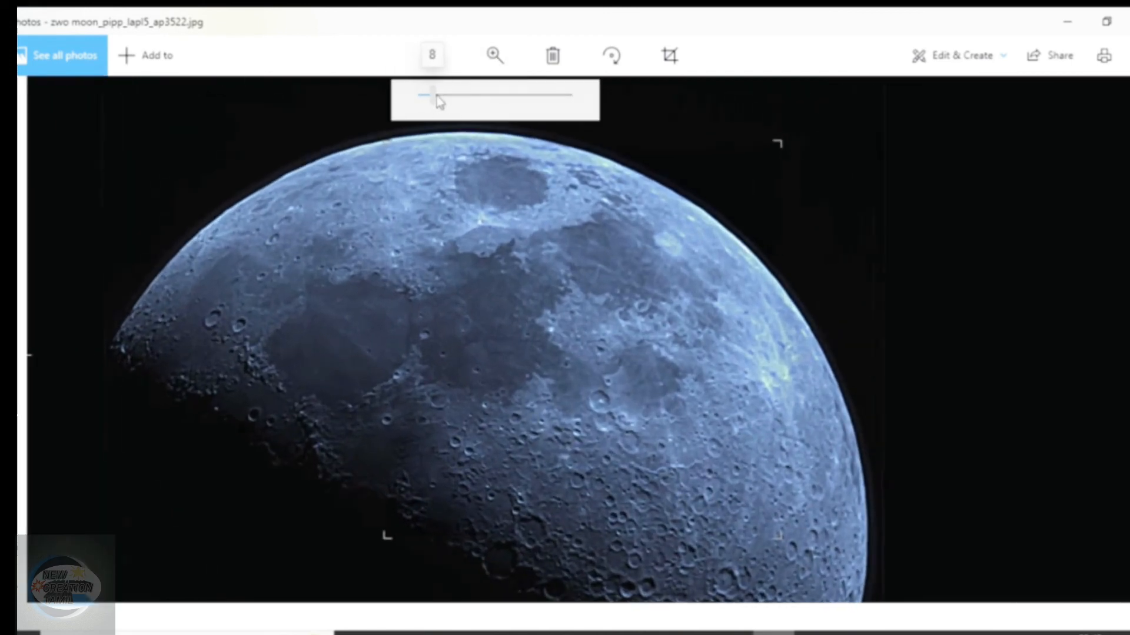
left_click(493, 59)
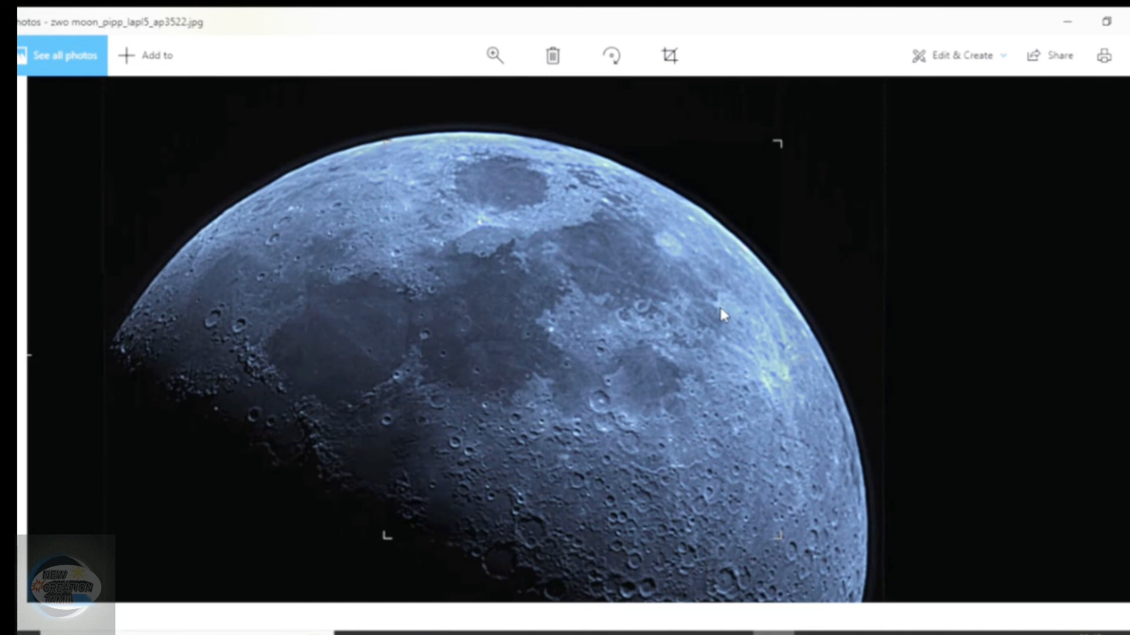
left_click_drag(722, 314, 755, 255)
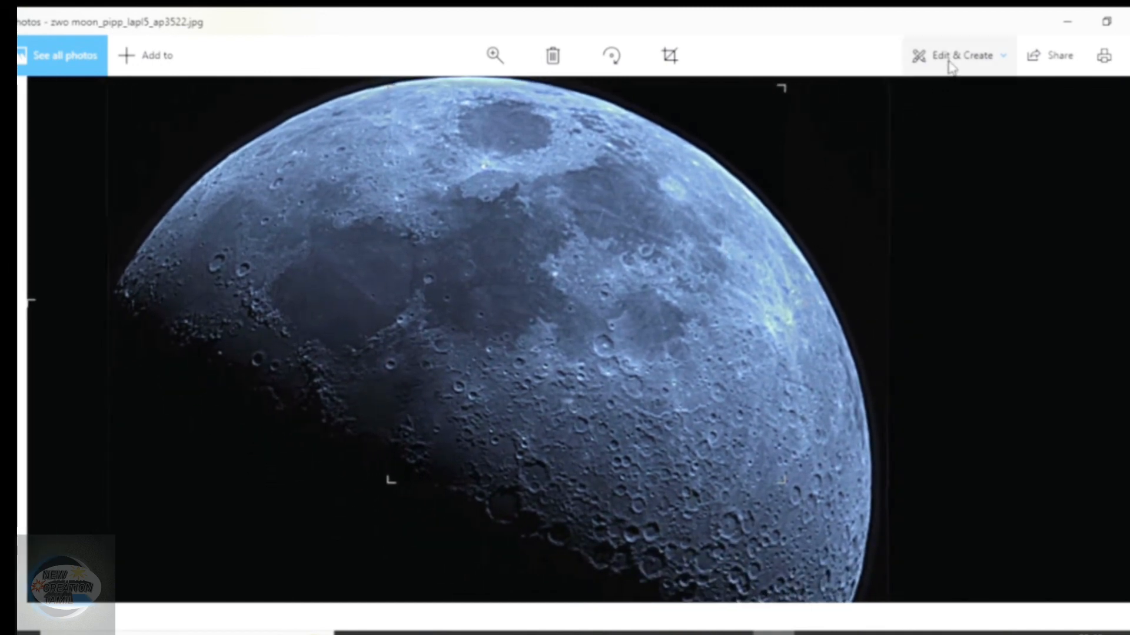
Open the moon picture for editing, crop off its upper and right margins, and straighten it slightly counter-clockwise.
left_click(950, 63)
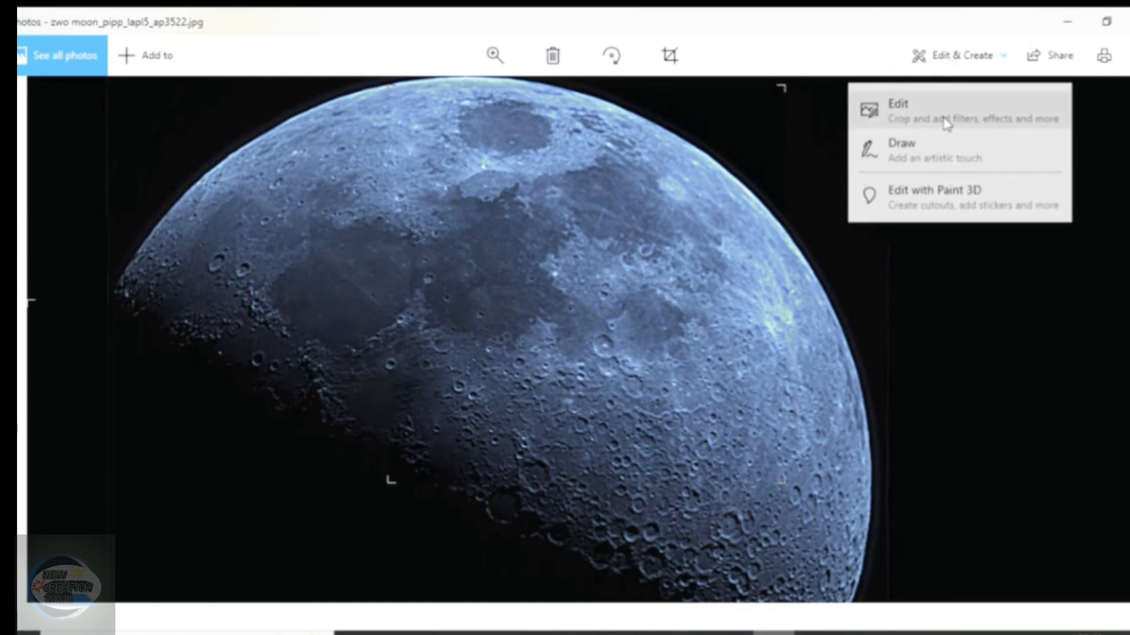
left_click(944, 116)
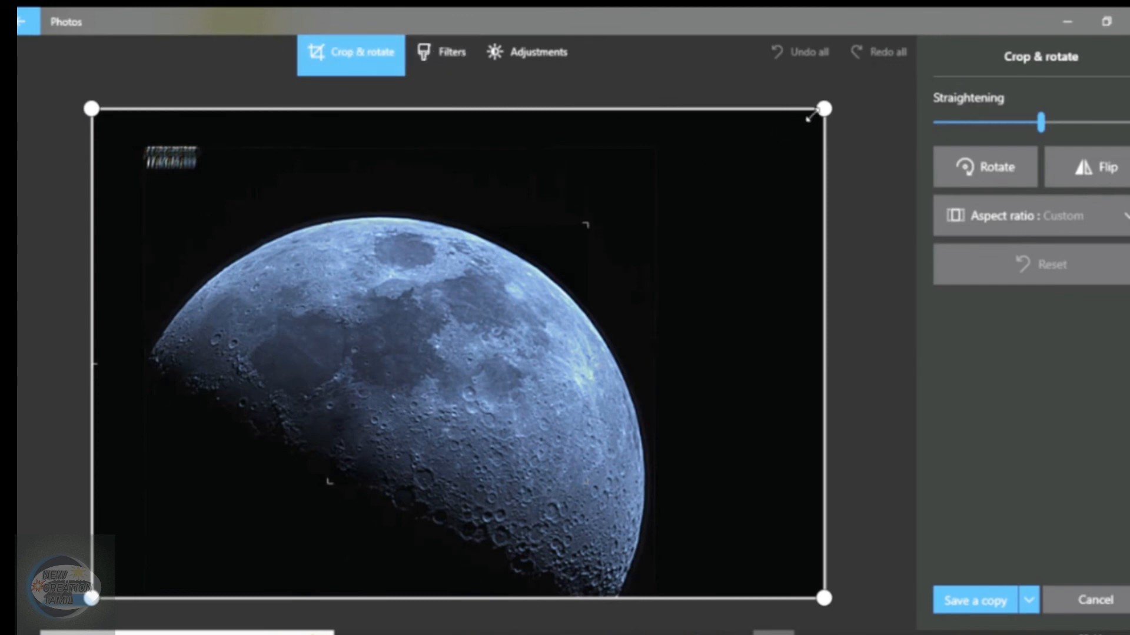
left_click_drag(814, 117, 730, 198)
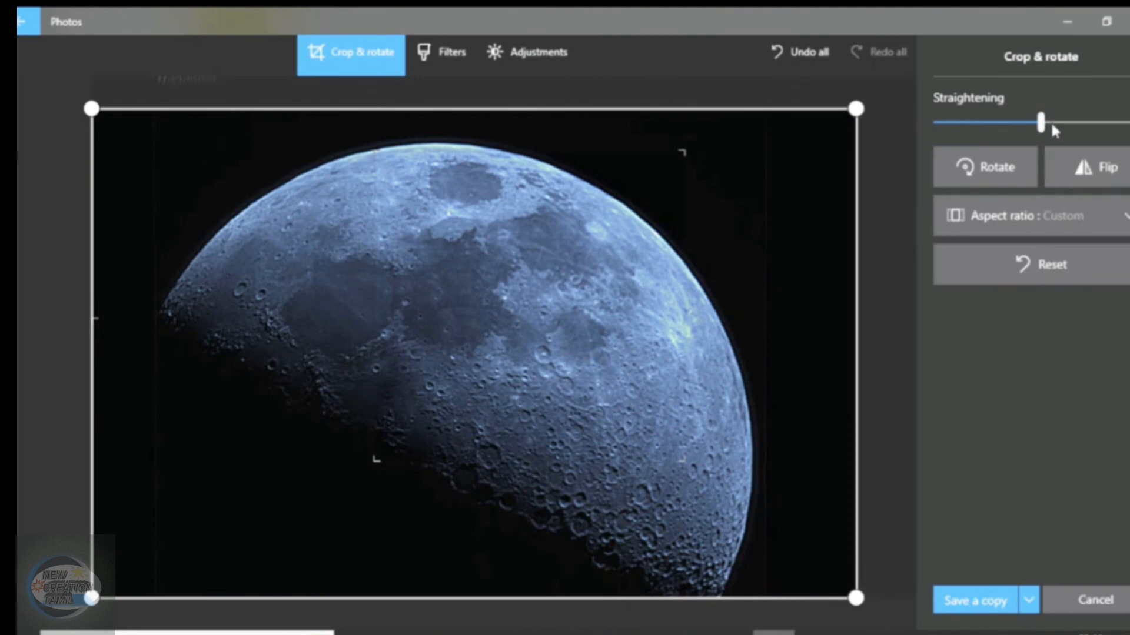
left_click_drag(1042, 122, 1033, 120)
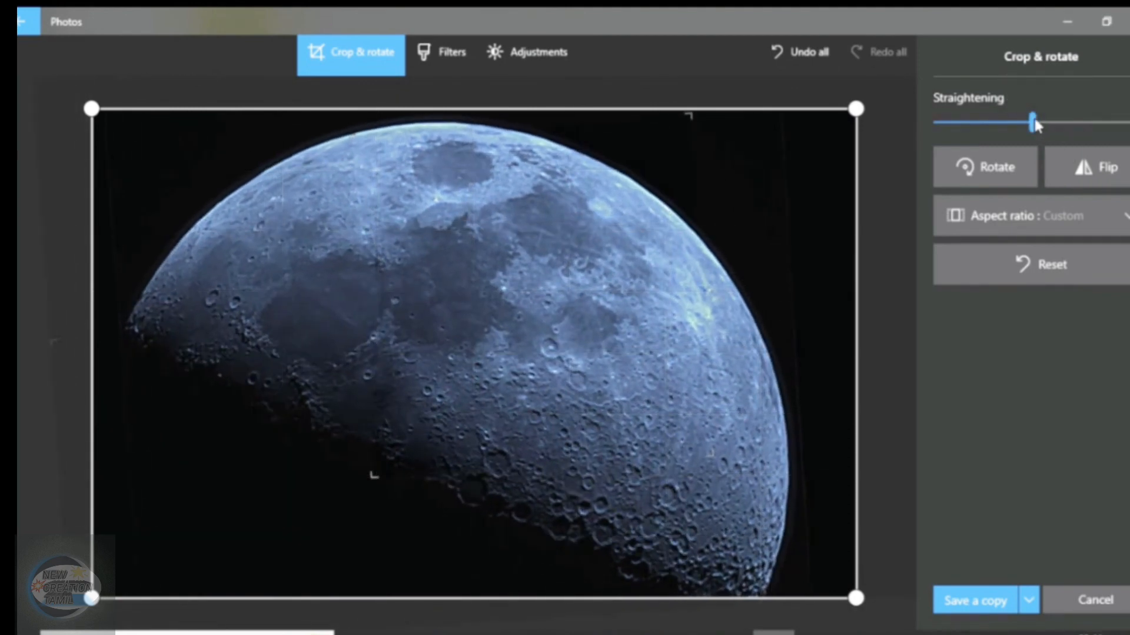
Raise the picture's light slightly, its colour and clarity more strongly, and its vignette by a small amount.
left_click(527, 53)
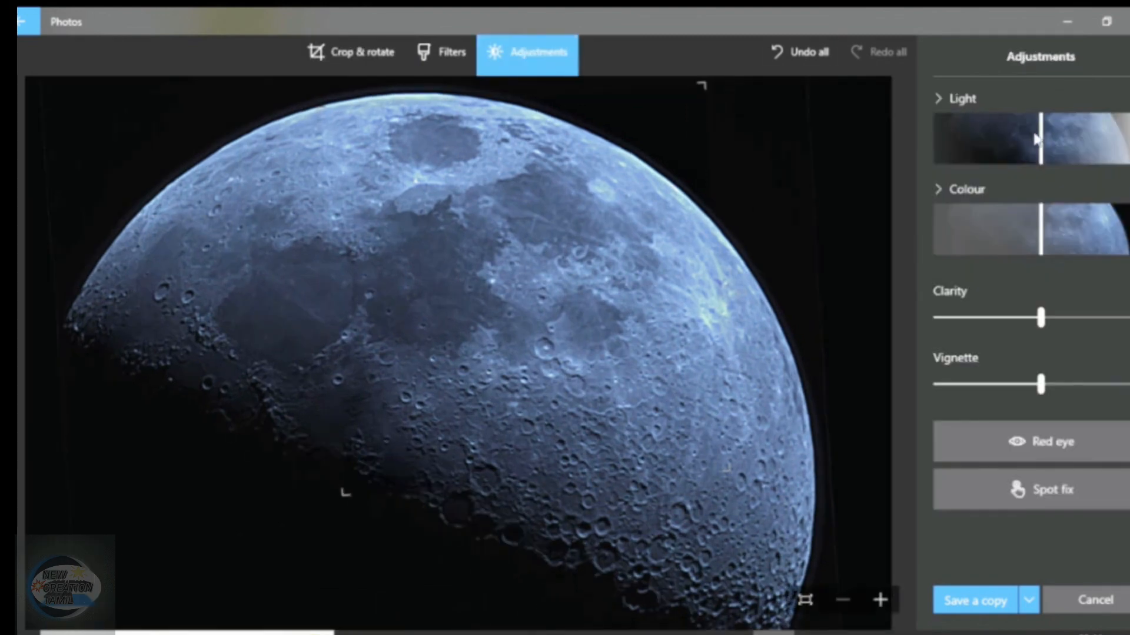
mouse_move(1042, 143)
left_mouse_down()
mouse_move(1021, 143)
mouse_move(1064, 143)
left_mouse_up()
left_click_drag(1041, 229, 1093, 229)
left_click_drag(1040, 318, 1088, 318)
mouse_move(1039, 385)
left_mouse_down()
mouse_move(1011, 386)
mouse_move(1051, 385)
left_mouse_up()
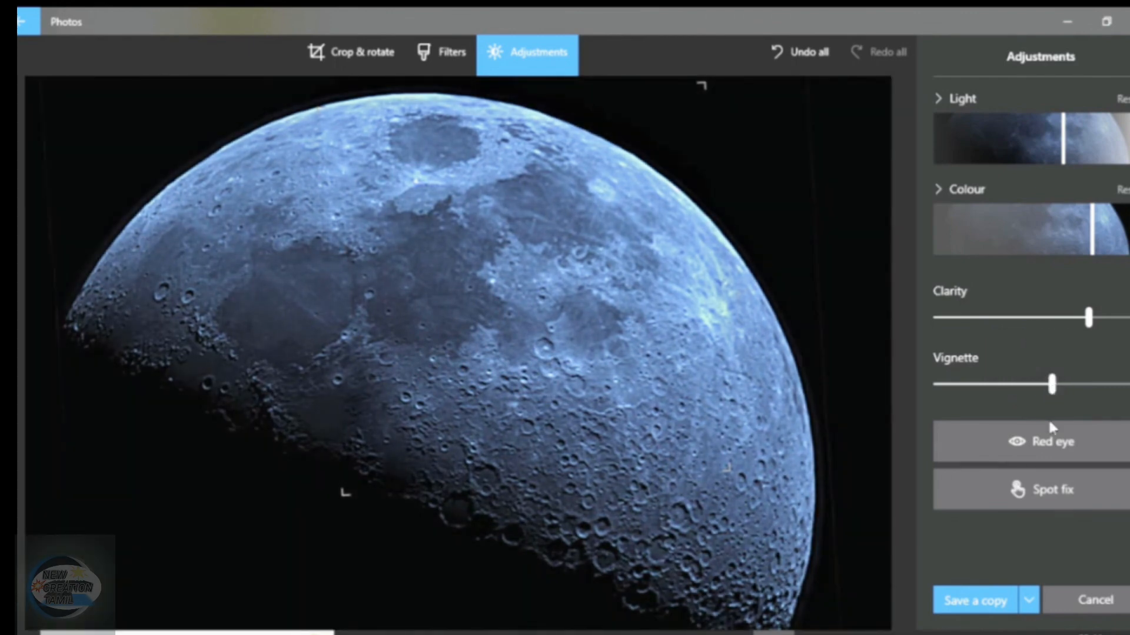
Try the Sauna and Zeke filters on the moon picture and return to the Original look.
left_click(449, 64)
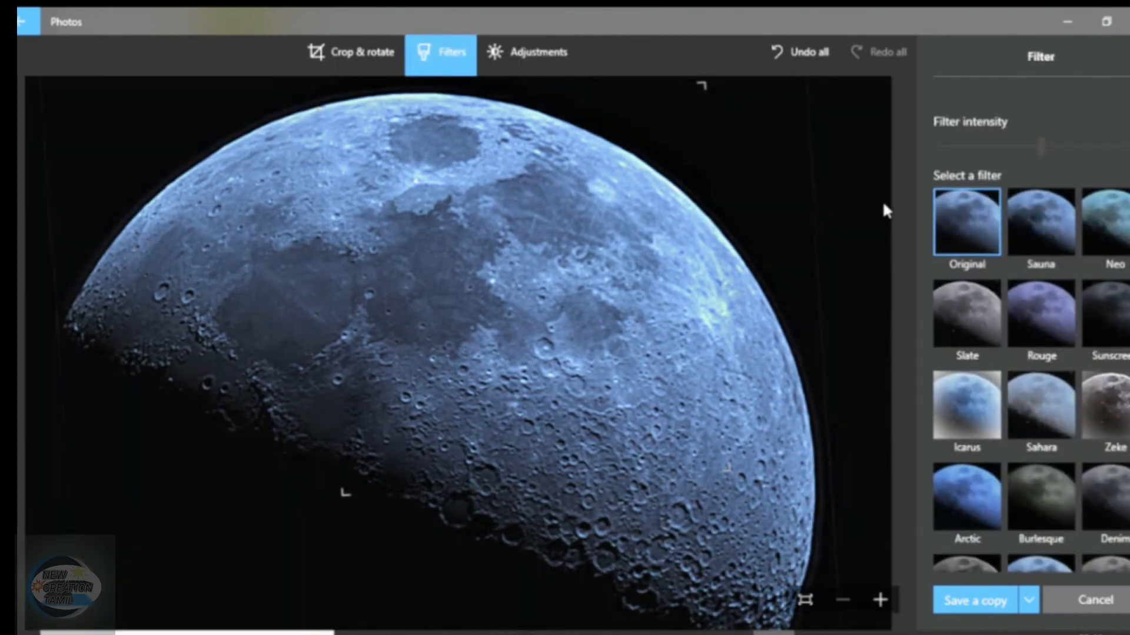
left_click(966, 303)
left_click(1012, 228)
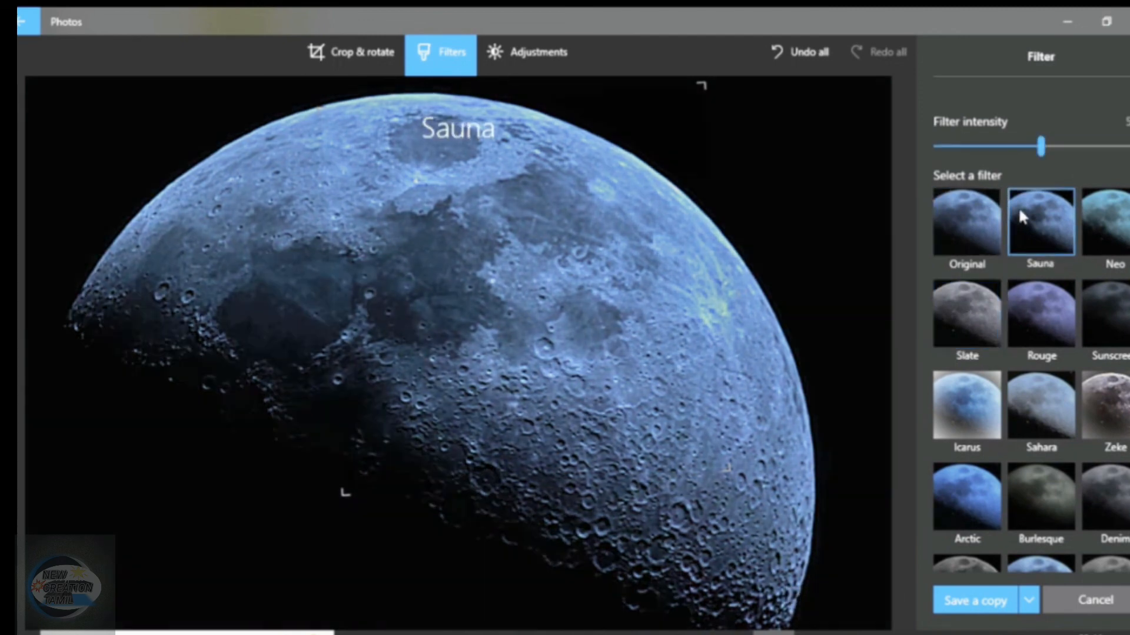
left_click(985, 213)
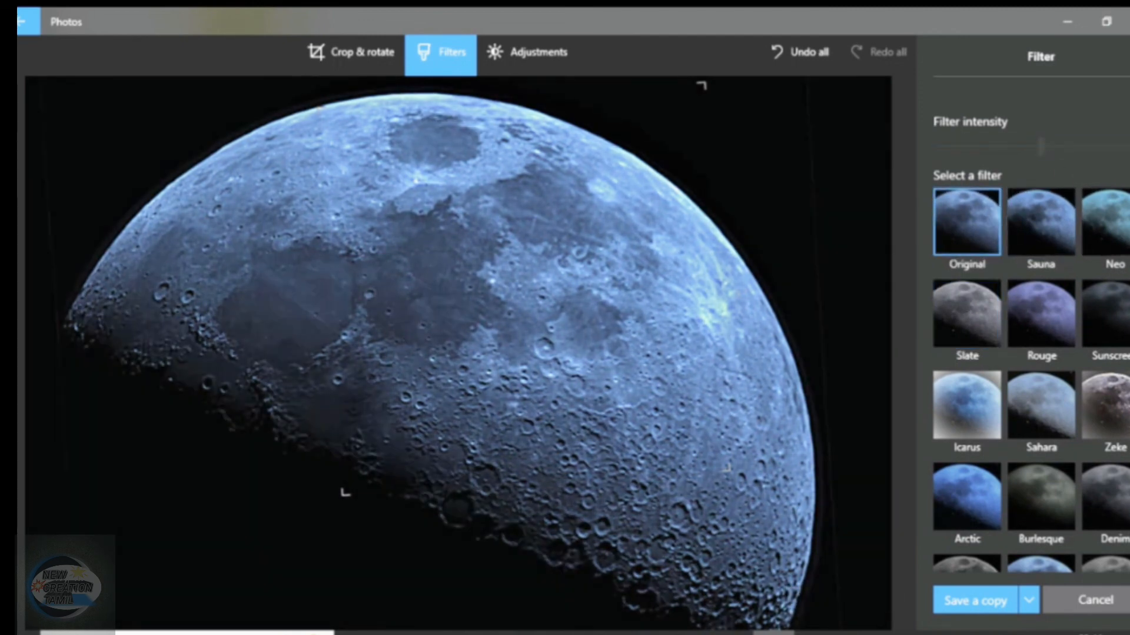
scroll(1040, 329, "down", 2)
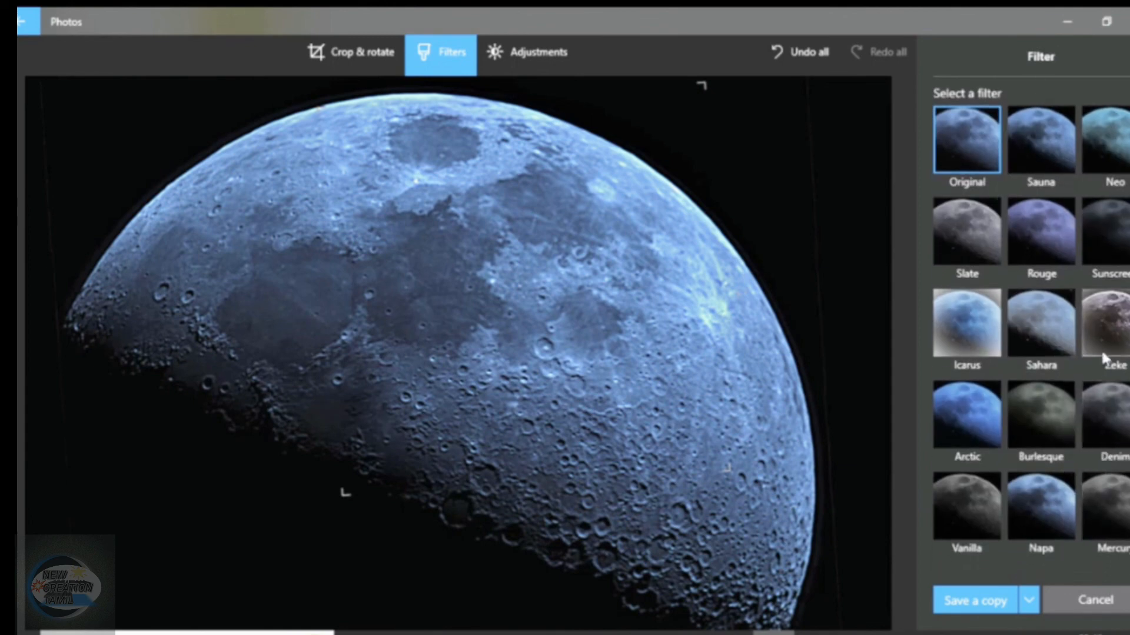
left_click(1109, 321)
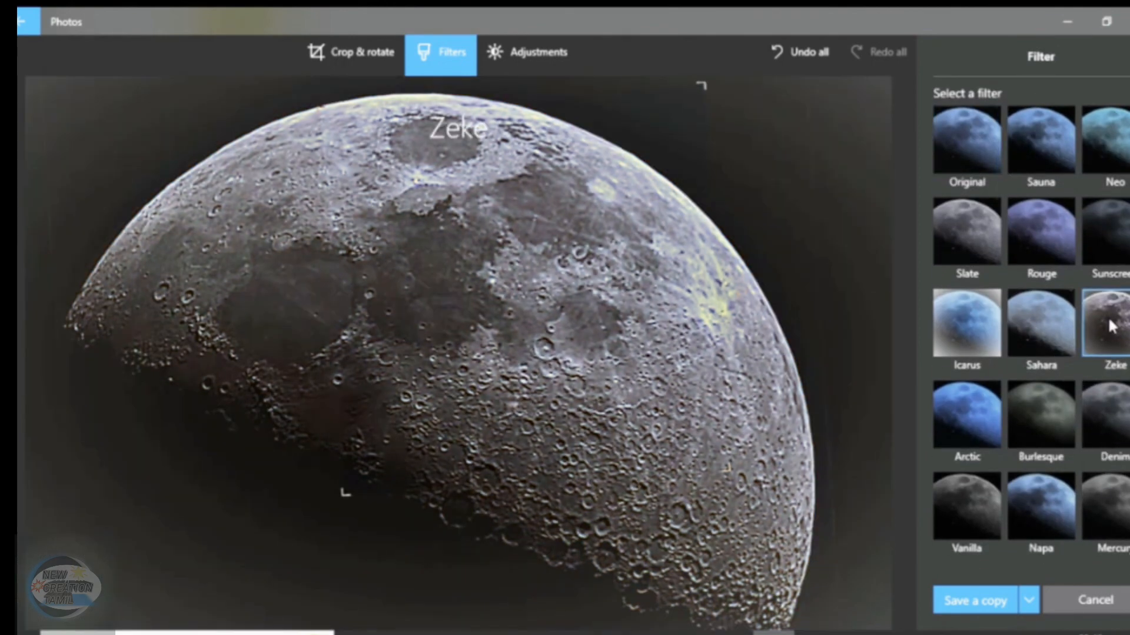
left_click(977, 144)
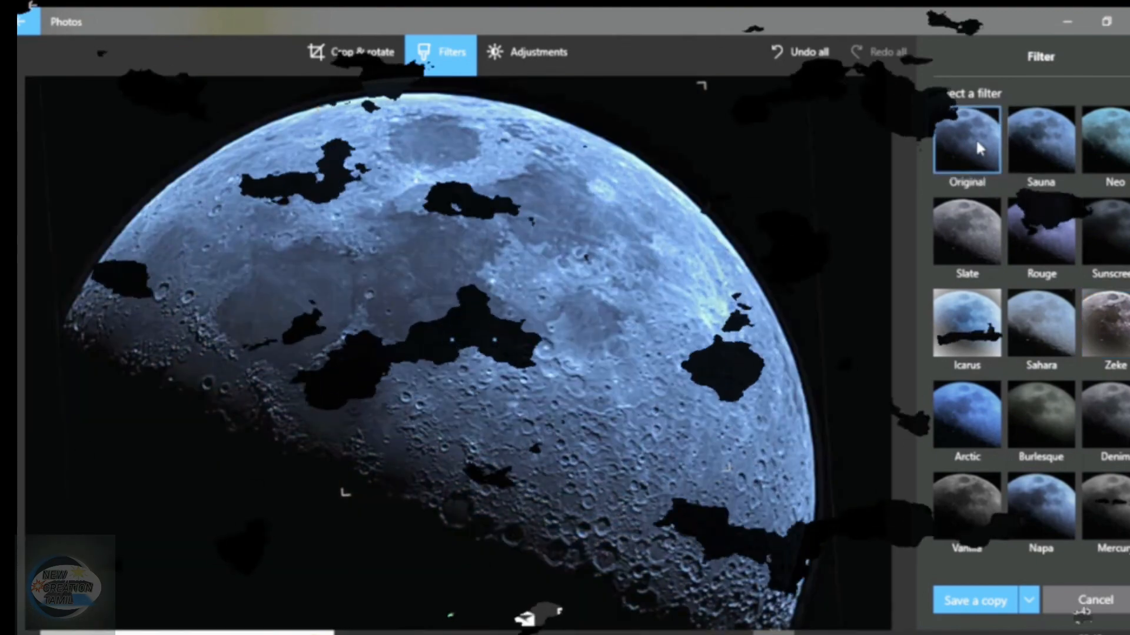